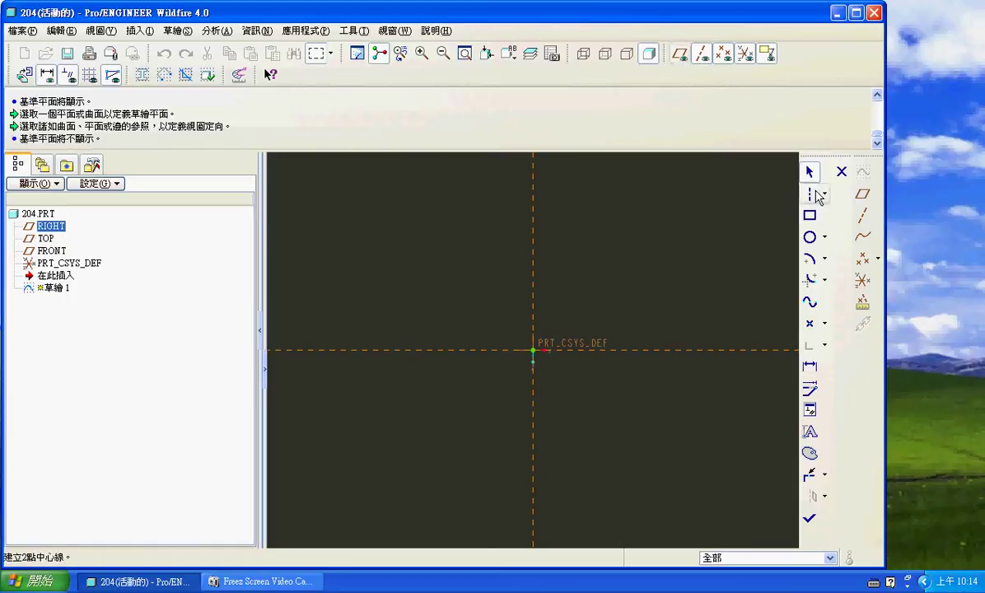
# - Draw a vertical and a horizontal centerline through the sketch origin
pyautogui.click(532, 218)
pyautogui.click(532, 247)
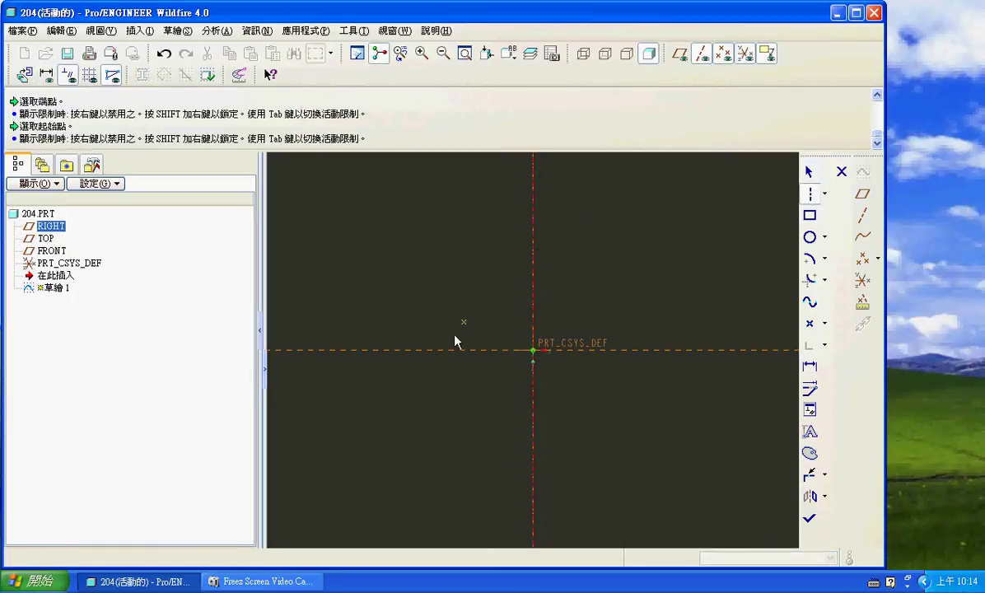
pyautogui.click(442, 350)
pyautogui.click(506, 350)
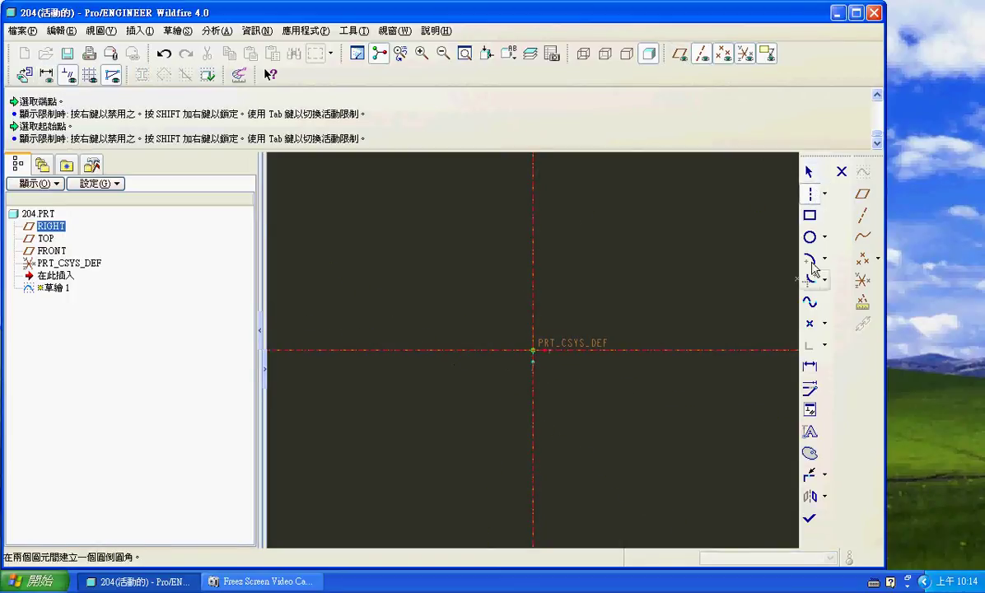
# - Draw a rectangle around the origin, symmetric about both centerlines
pyautogui.click(809, 215)
pyautogui.click(415, 265)
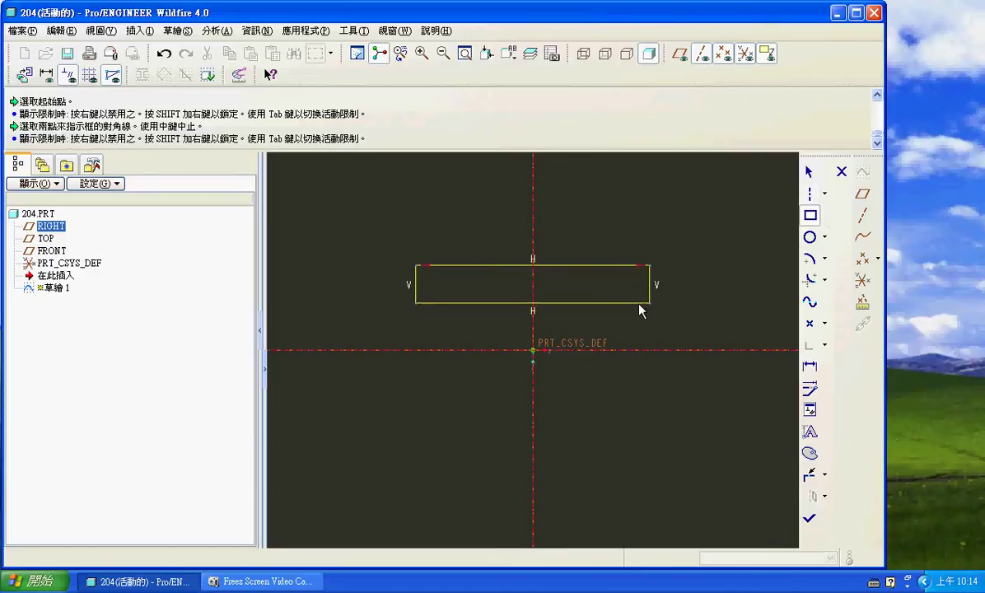
pyautogui.click(650, 434)
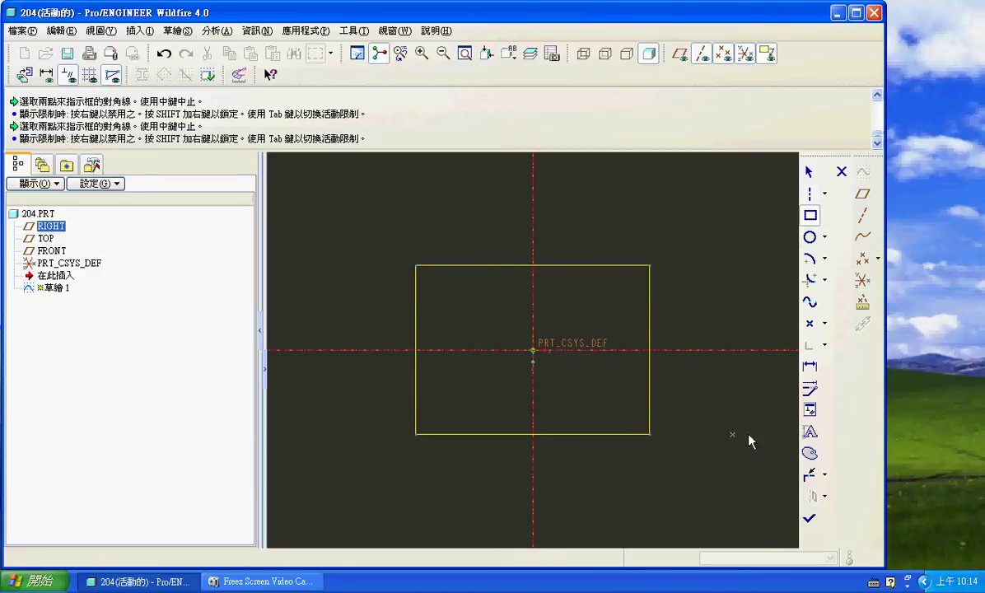
# - Apply an equal-length constraint to two adjacent sides of the rectangle and set its width to 50
pyautogui.click(809, 409)
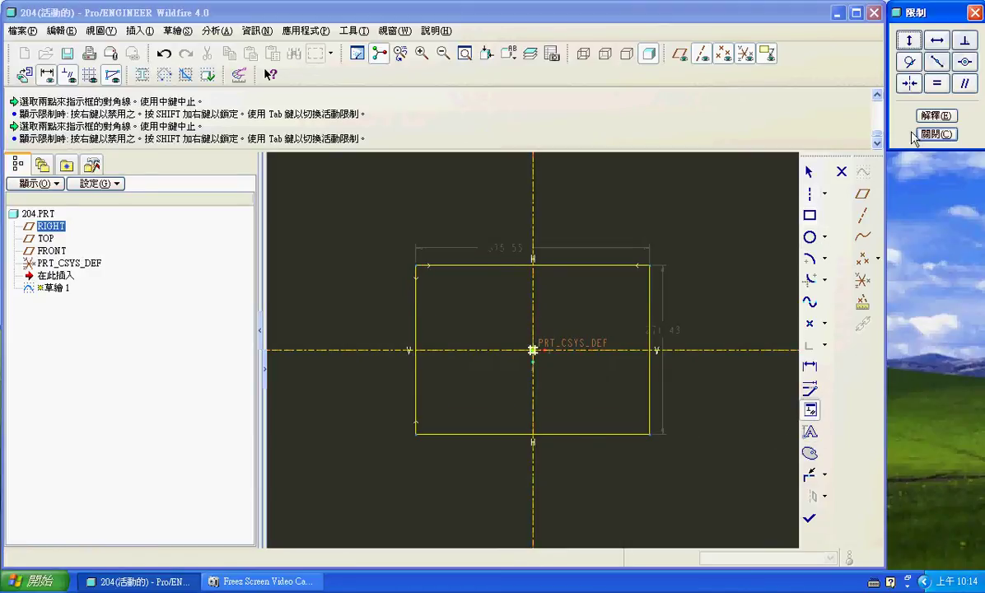
pyautogui.click(936, 83)
pyautogui.click(583, 266)
pyautogui.click(649, 316)
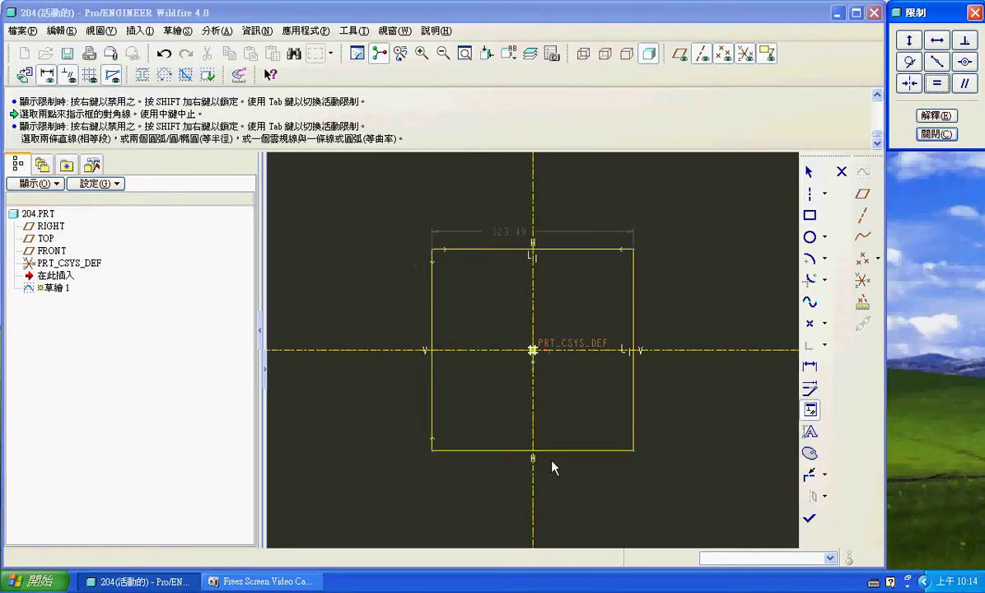
pyautogui.middleClick(716, 306)
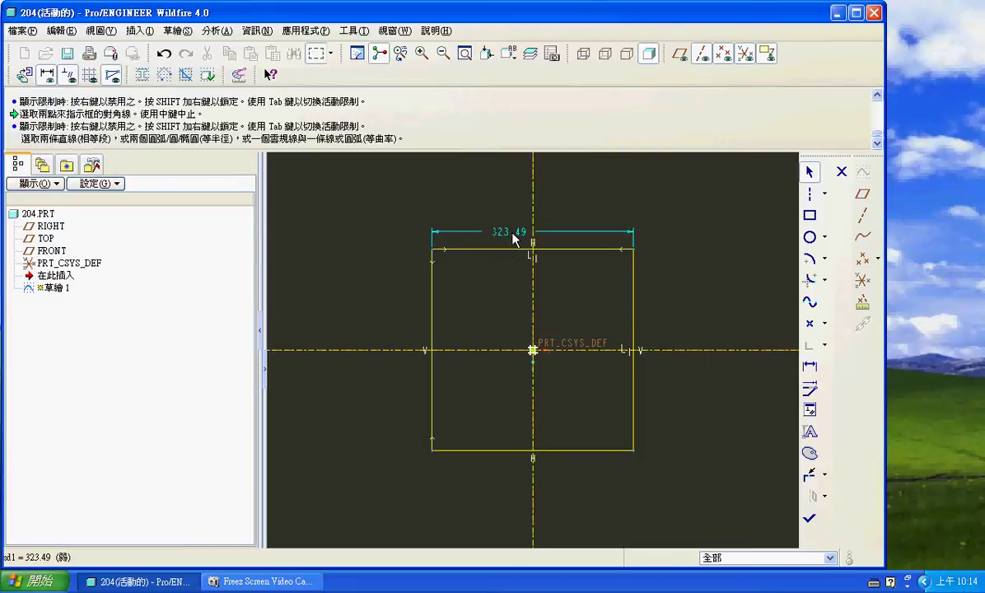
pyautogui.doubleClick(513, 231)
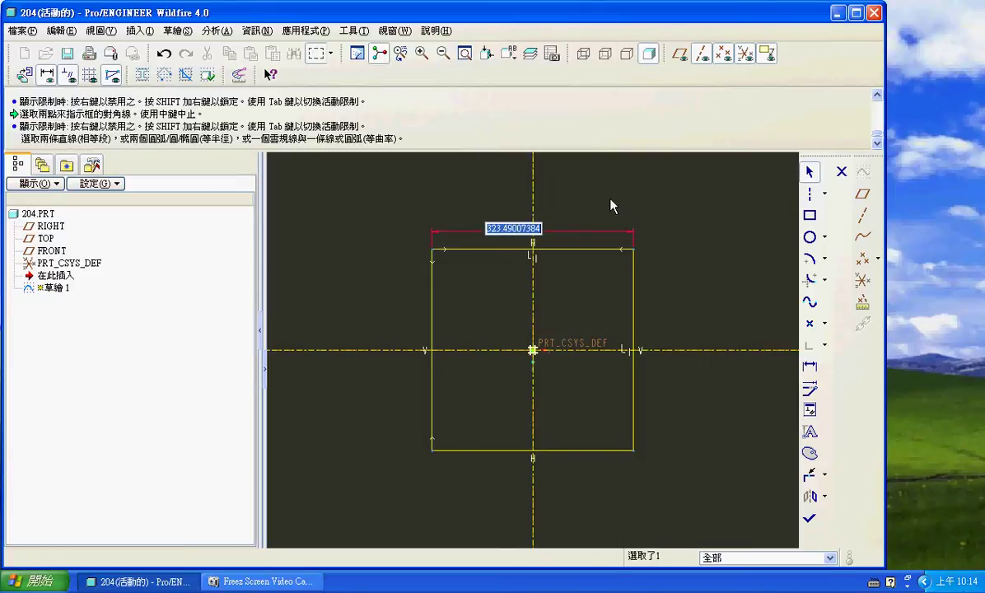
pyautogui.write('50')
pyautogui.press('Return')
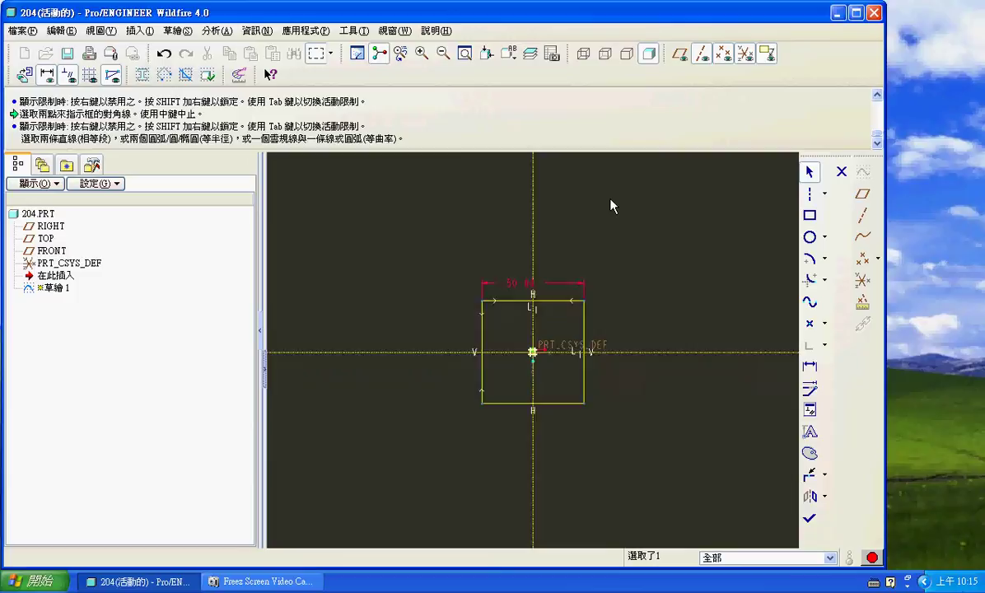
# - Draw two lines from the square's left corners meeting at a point on the horizontal centerline outside the square
pyautogui.click(825, 194)
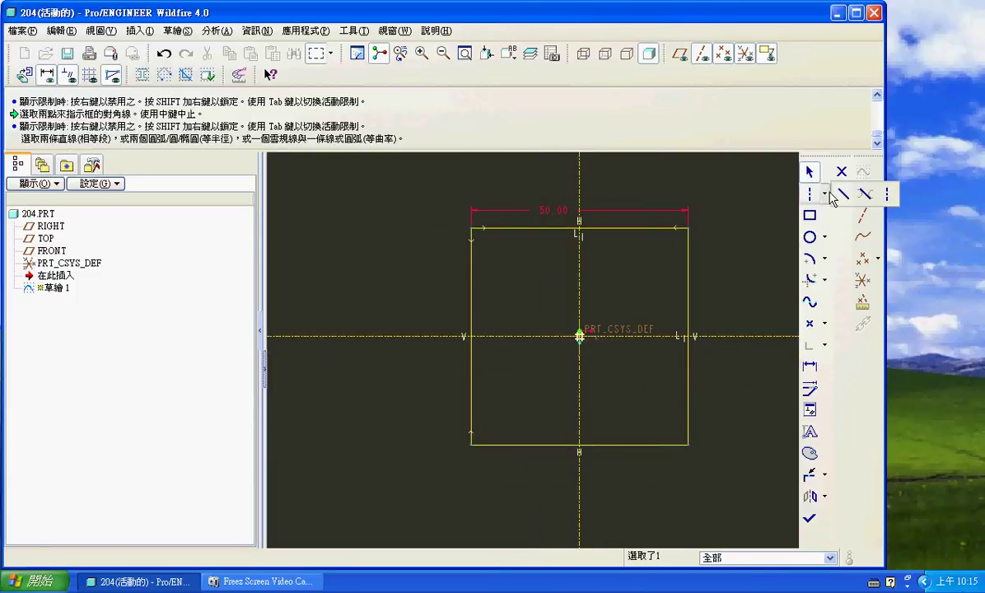
pyautogui.click(843, 194)
pyautogui.click(471, 228)
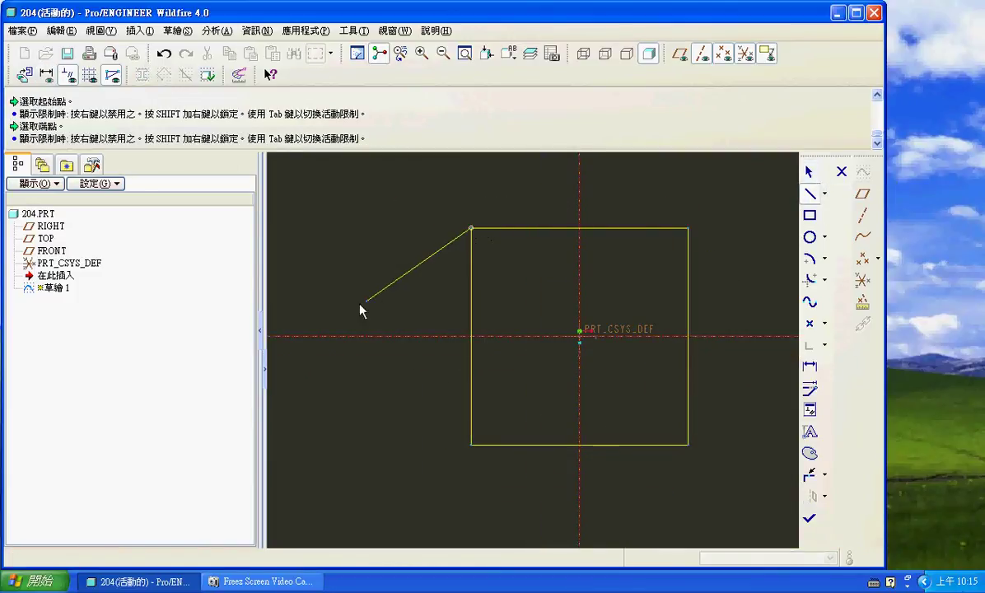
pyautogui.click(310, 336)
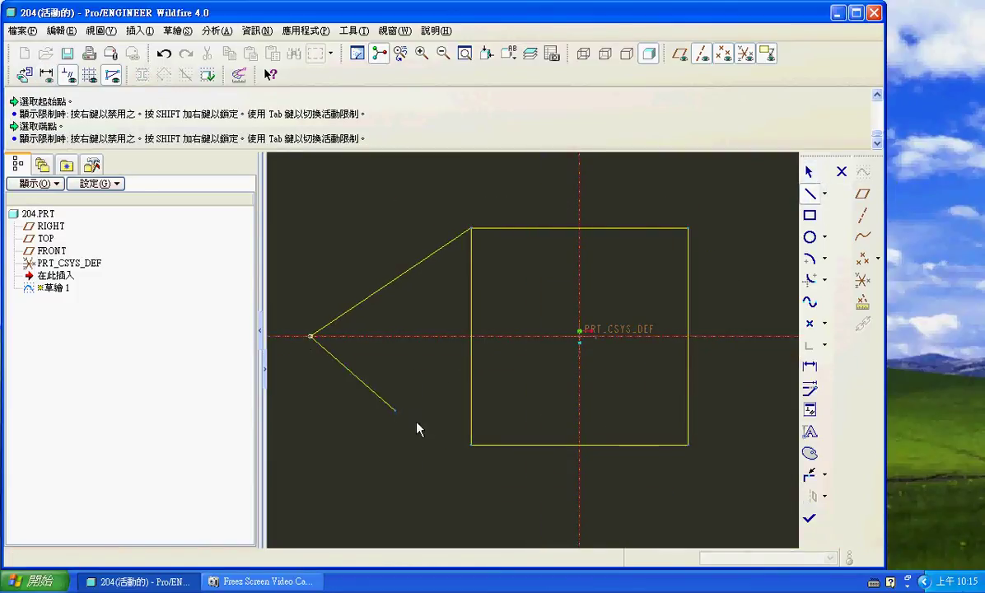
pyautogui.middleClick(485, 476)
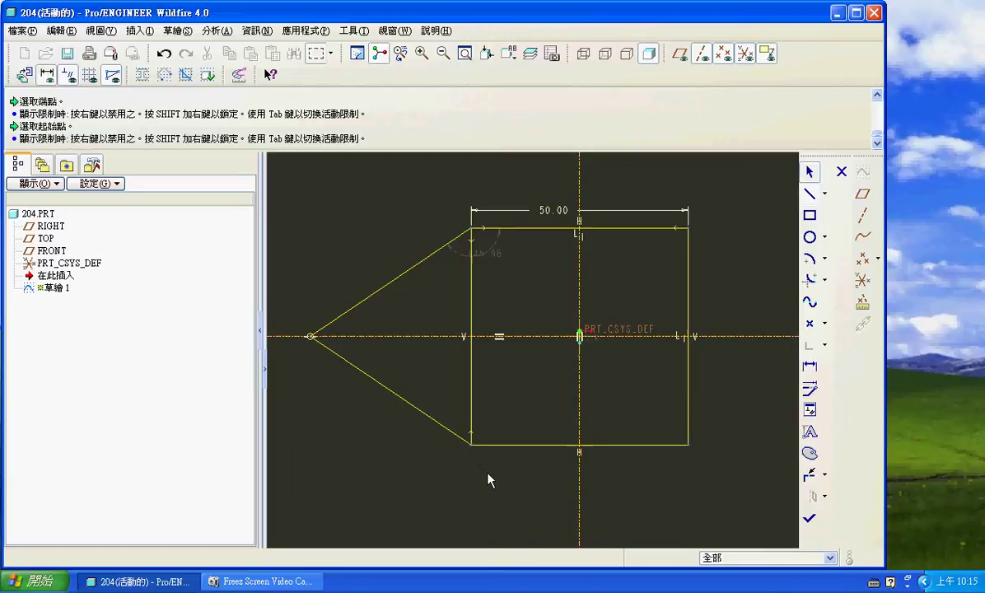
# - Make the upper slanted line equal in length to the square's left side and finish the sketch
pyautogui.click(810, 411)
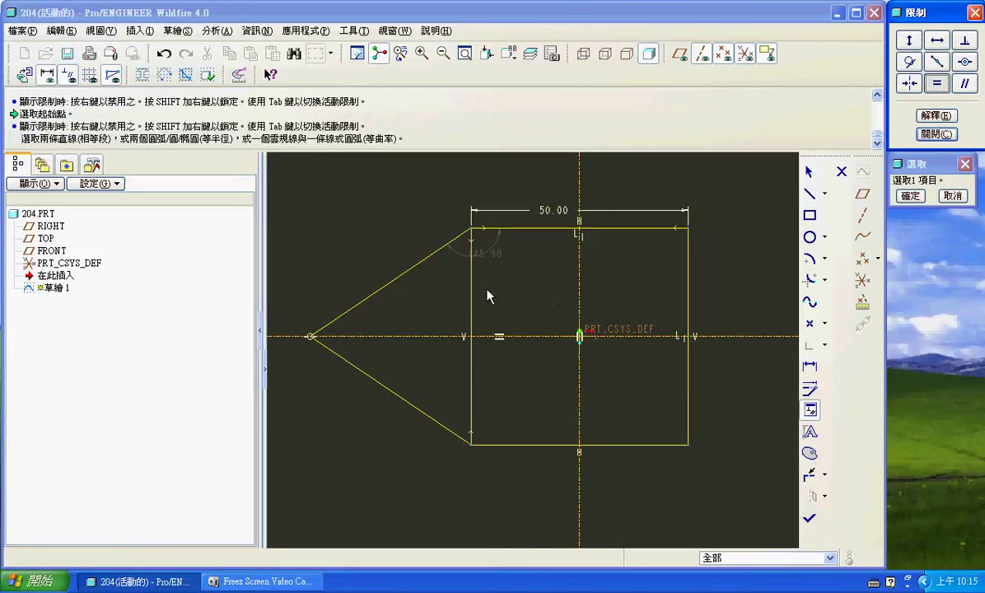
pyautogui.click(470, 268)
pyautogui.click(403, 277)
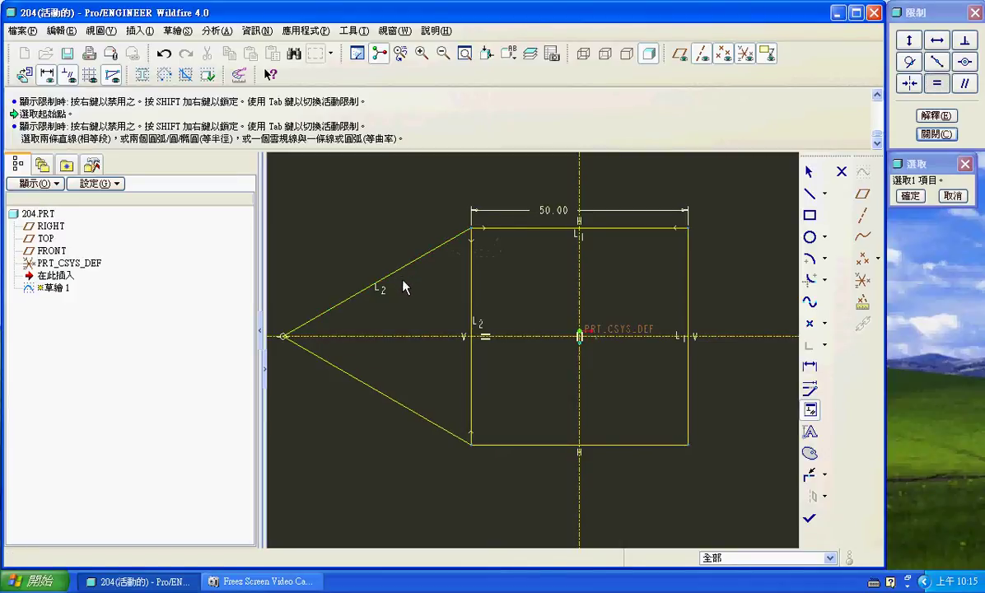
pyautogui.click(808, 518)
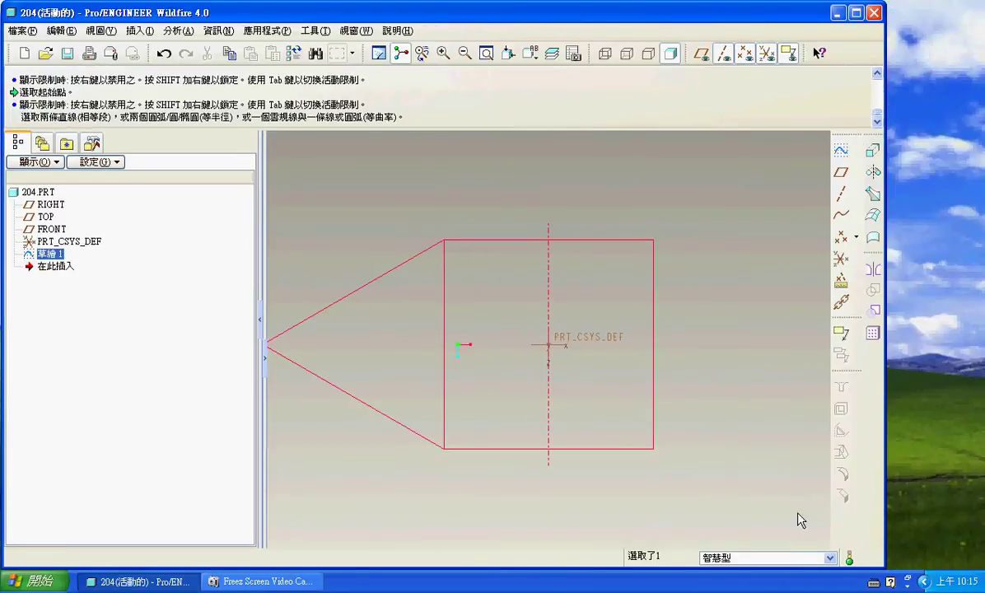
# - Display the datum planes and start a new sketch on the FRONT plane, with the RIGHT plane as orientation reference
pyautogui.click(531, 55)
pyautogui.click(565, 73)
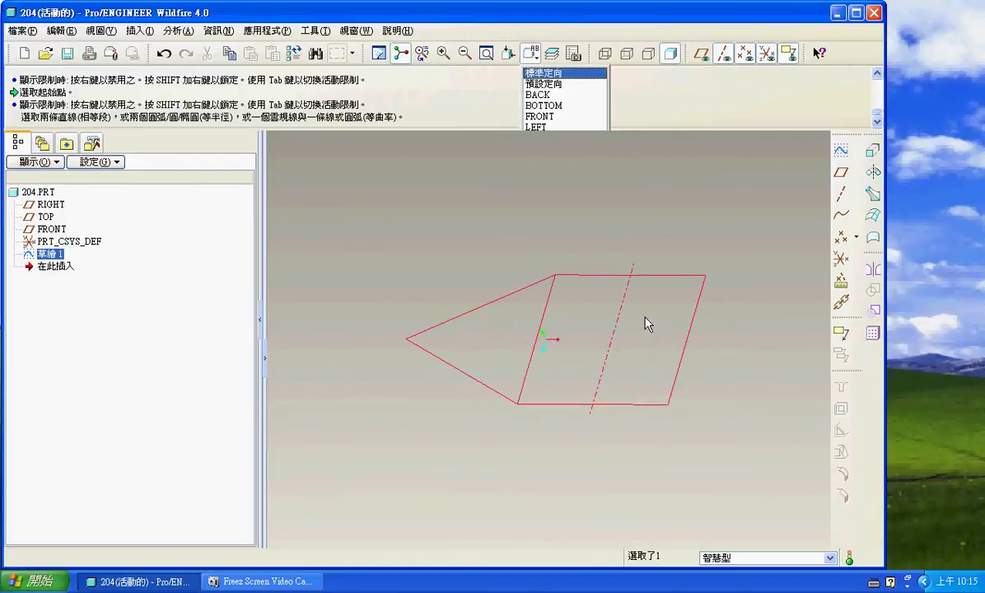
pyautogui.click(701, 53)
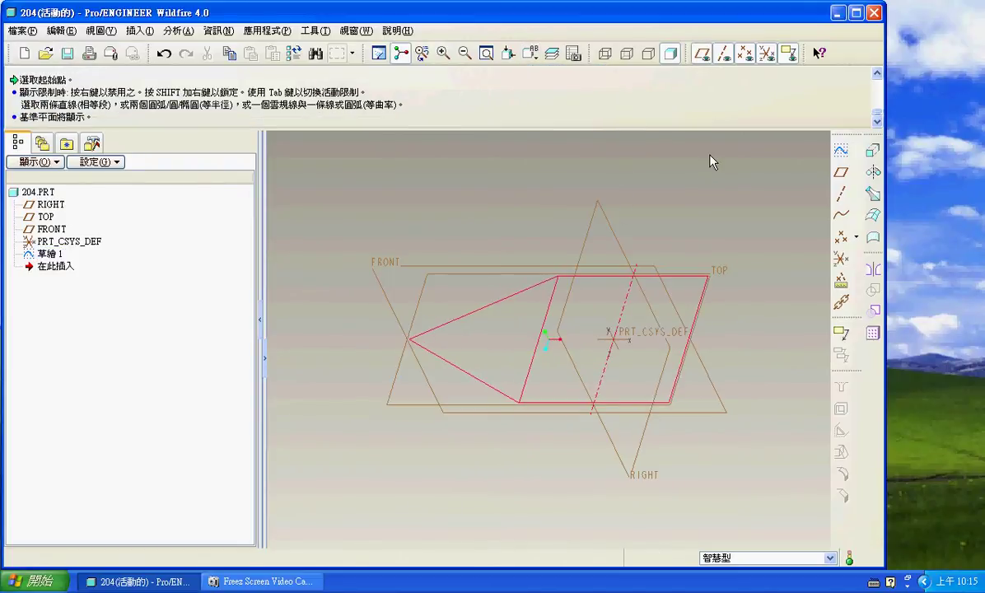
pyautogui.click(396, 267)
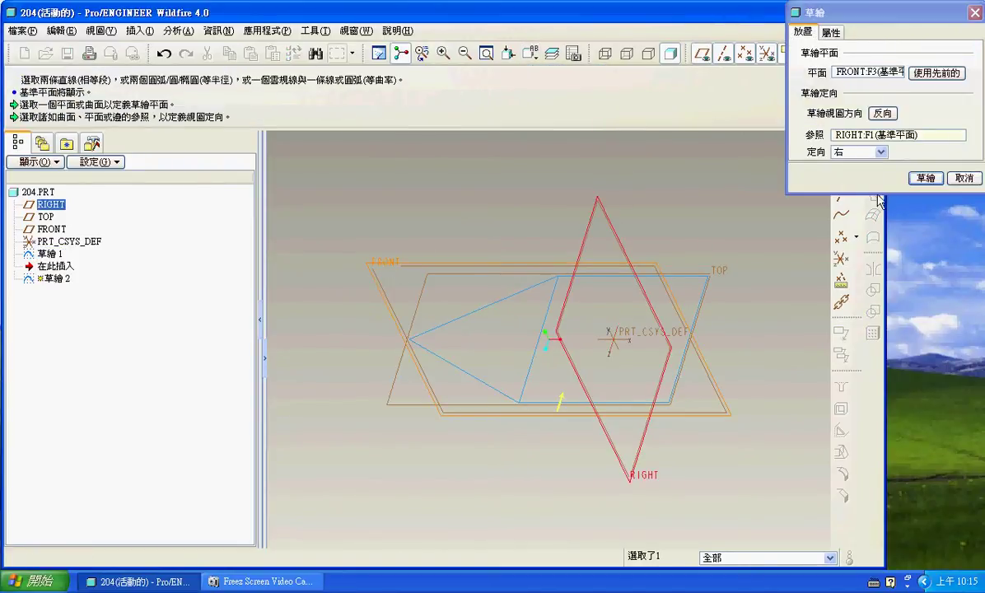
pyautogui.middleClick(874, 185)
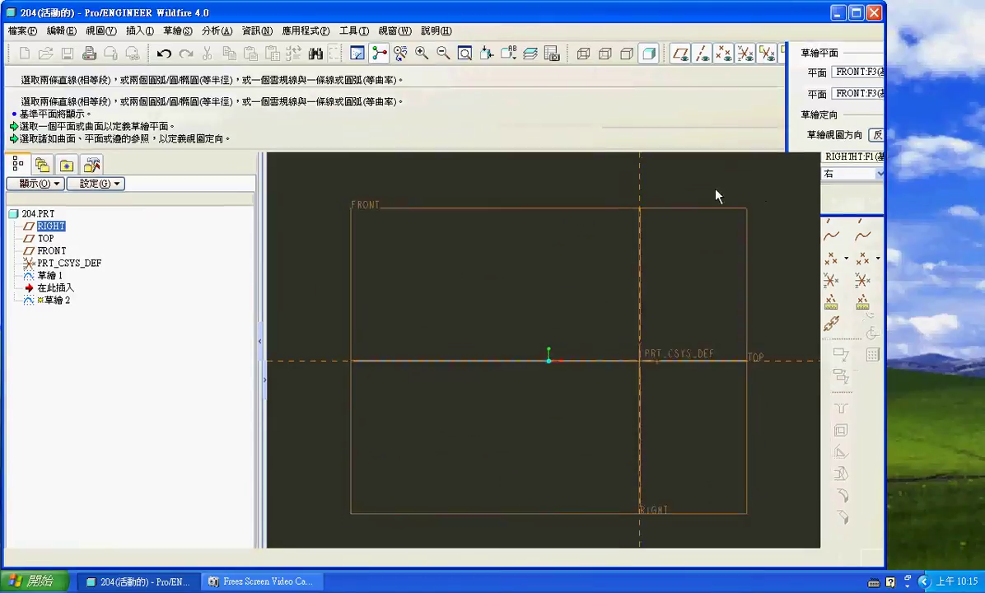
# - Add the square's lower-left corner and the triangle's tip as sketch references and restore the 2D sketch orientation
pyautogui.click(169, 37)
pyautogui.click(292, 83)
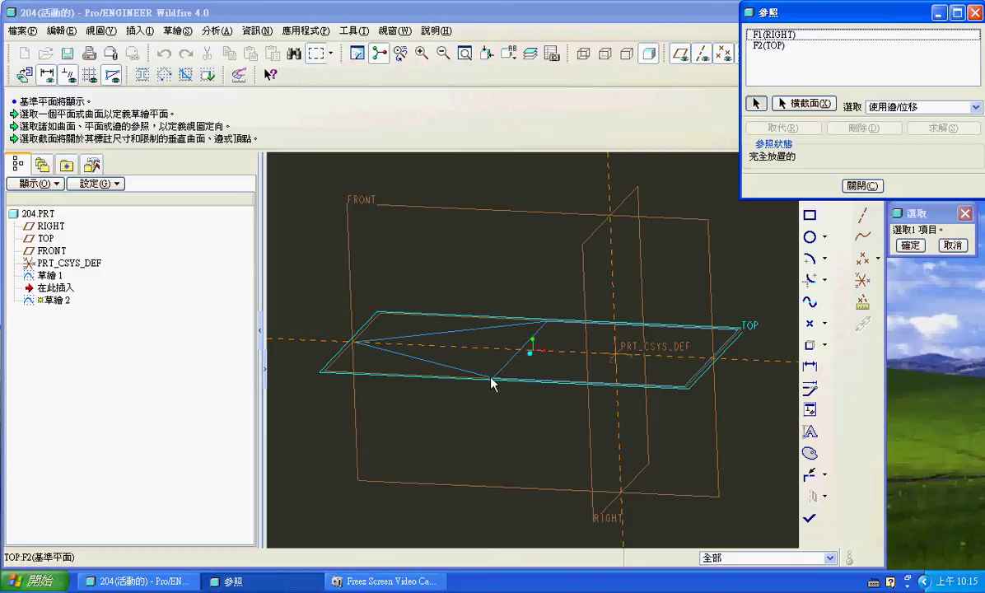
pyautogui.click(492, 379)
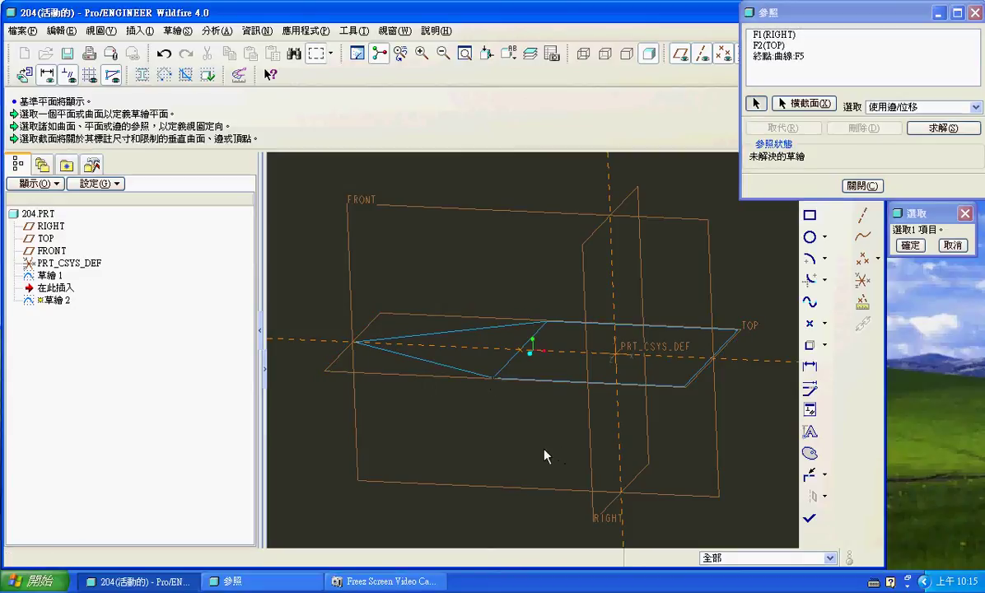
pyautogui.click(354, 345)
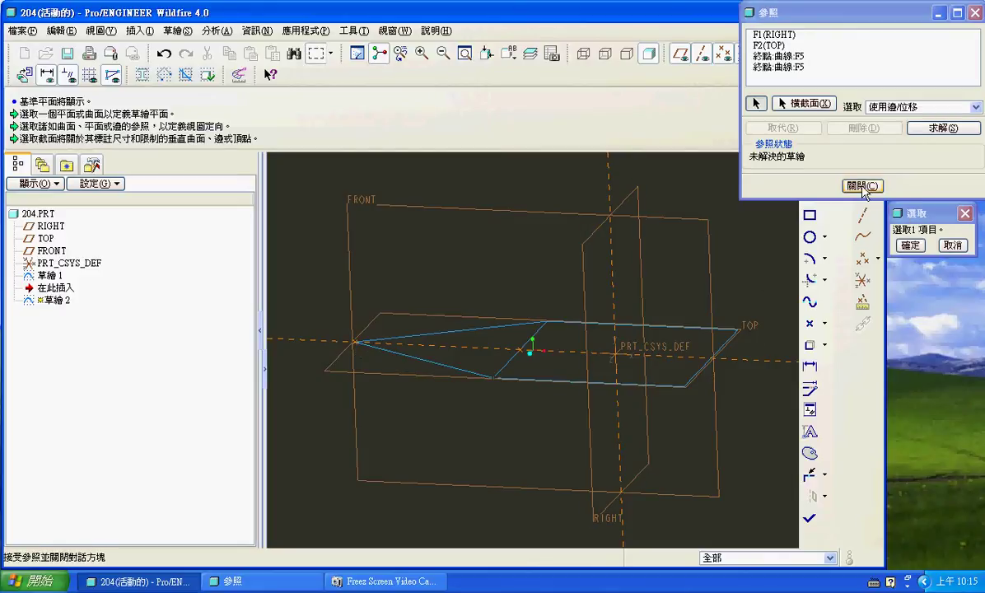
pyautogui.click(874, 186)
pyautogui.click(26, 76)
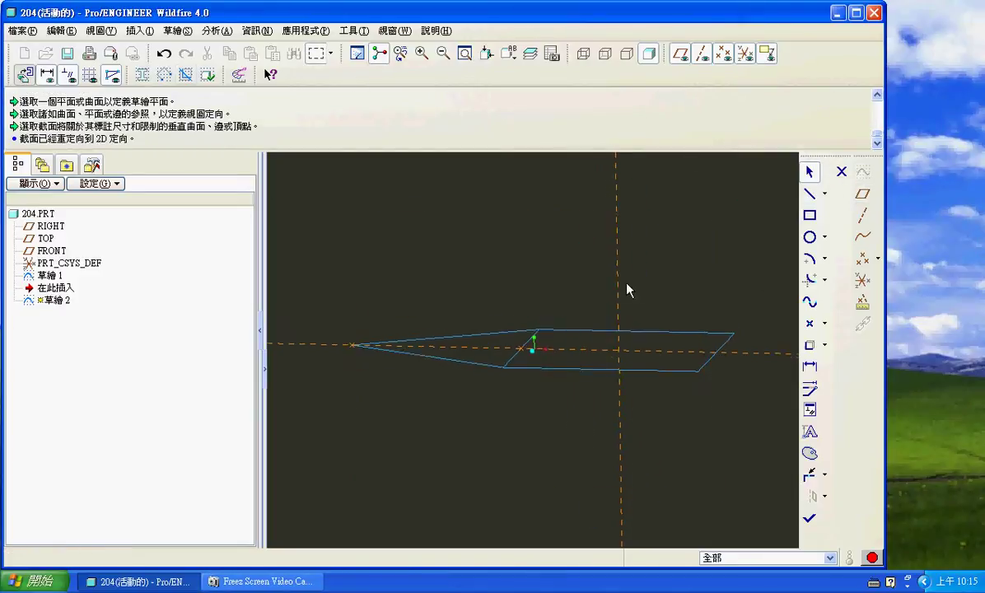
# - Draw an arc centred on the square's corner reference, from the triangle's tip up to the RIGHT reference line, and finish the sketch
pyautogui.click(808, 262)
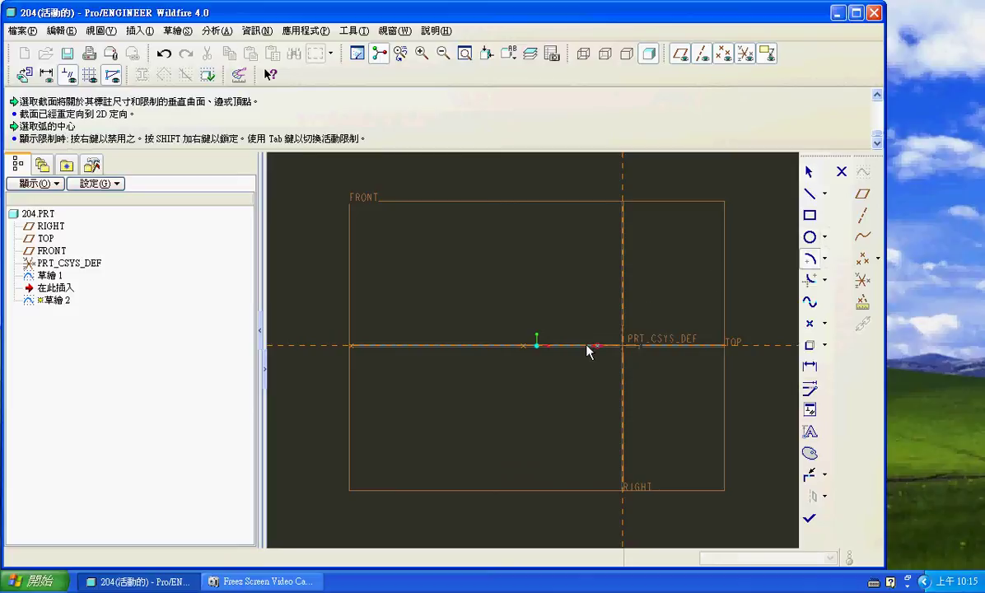
pyautogui.click(523, 345)
pyautogui.click(352, 345)
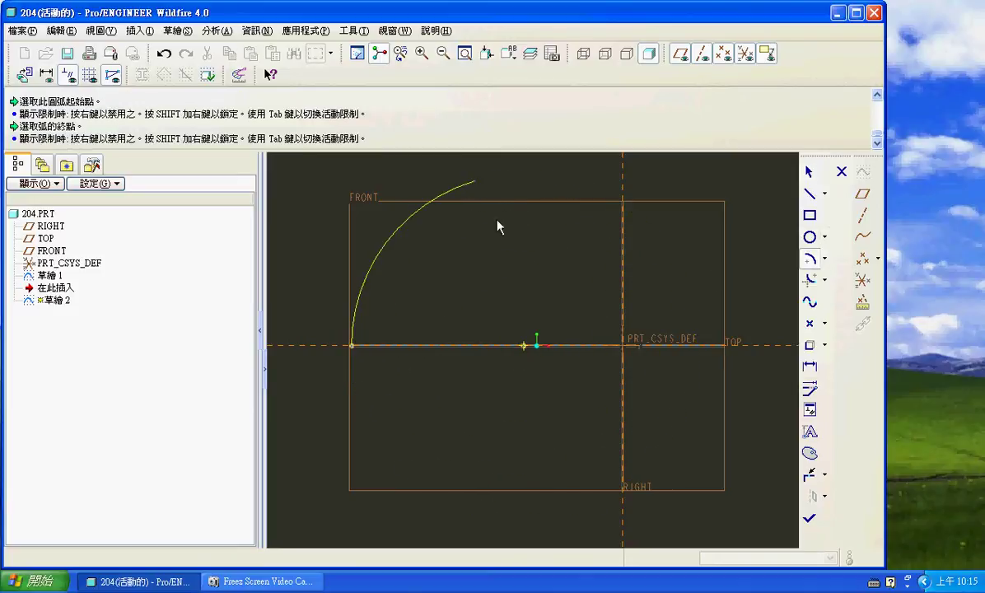
pyautogui.click(639, 204)
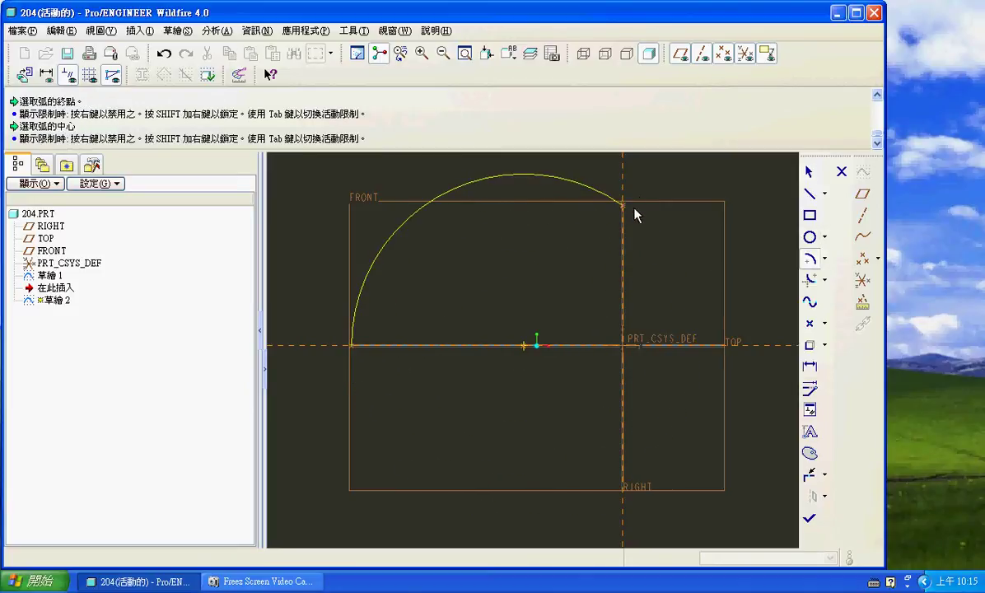
pyautogui.click(808, 518)
# - Start a sweep protrusion and select the square's four sides one by one as its trajectory
pyautogui.click(530, 53)
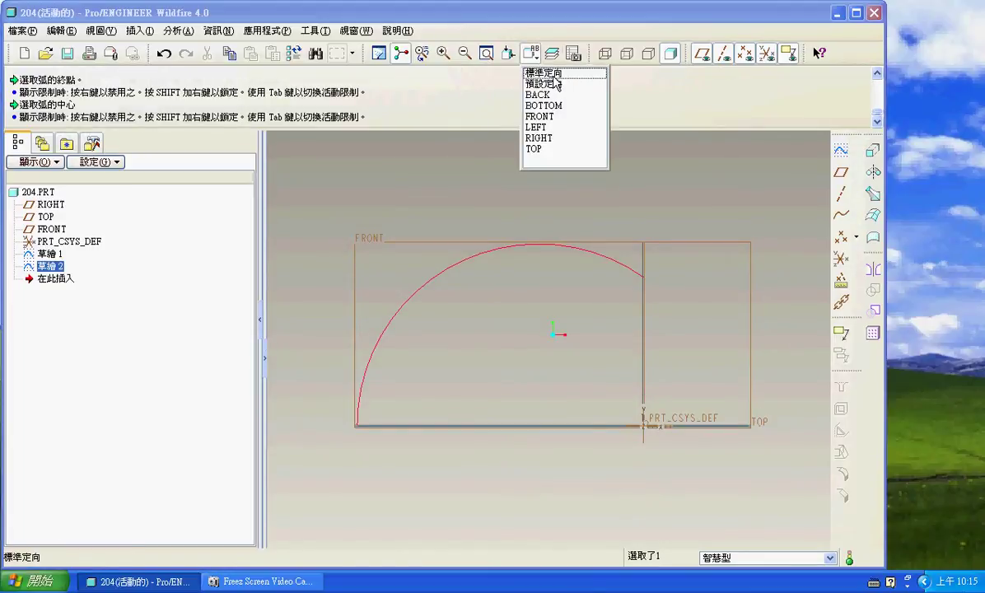
pyautogui.click(554, 73)
pyautogui.click(738, 195)
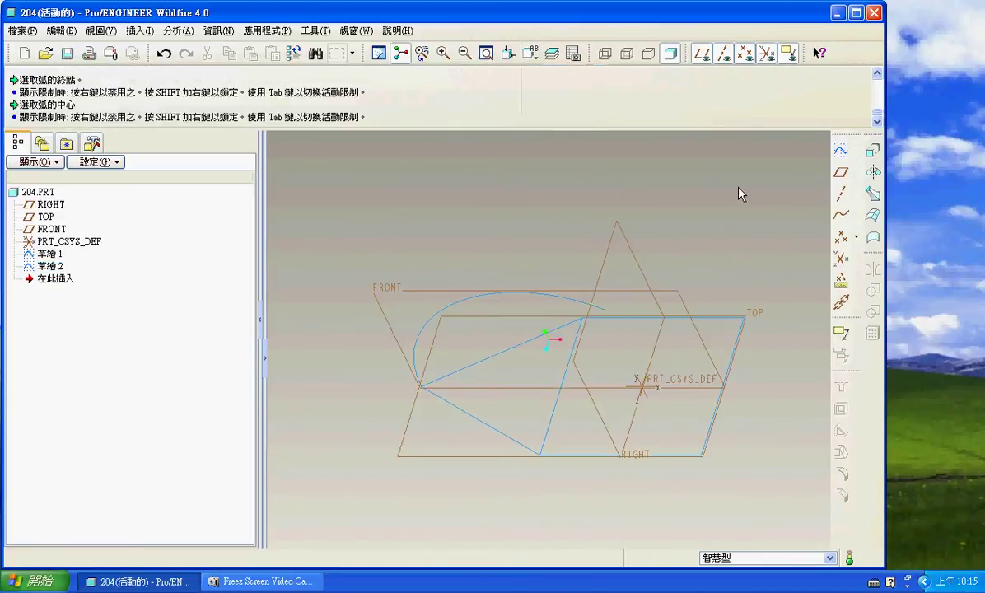
pyautogui.click(140, 33)
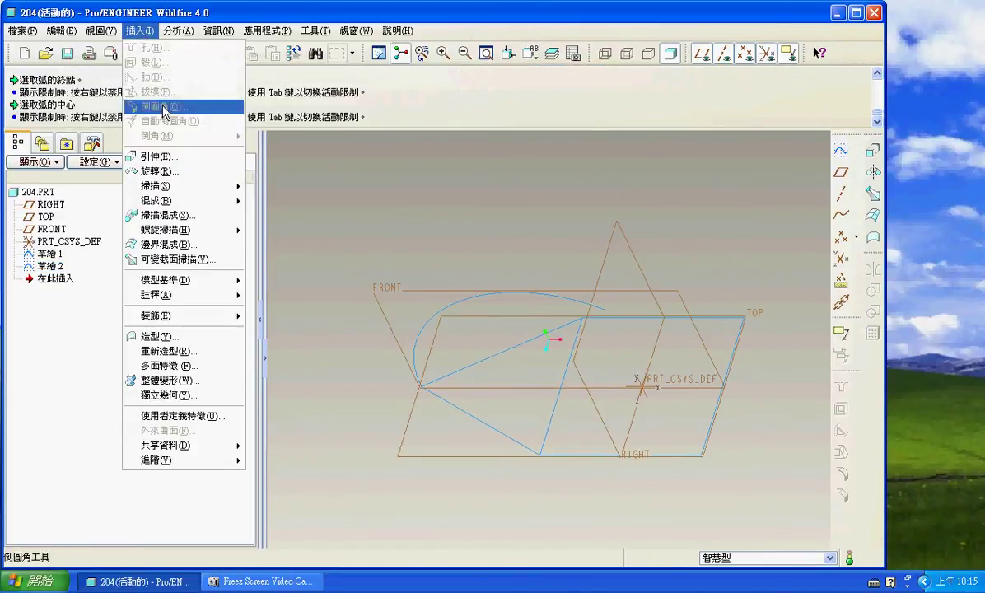
pyautogui.moveTo(149, 187)
pyautogui.click(274, 187)
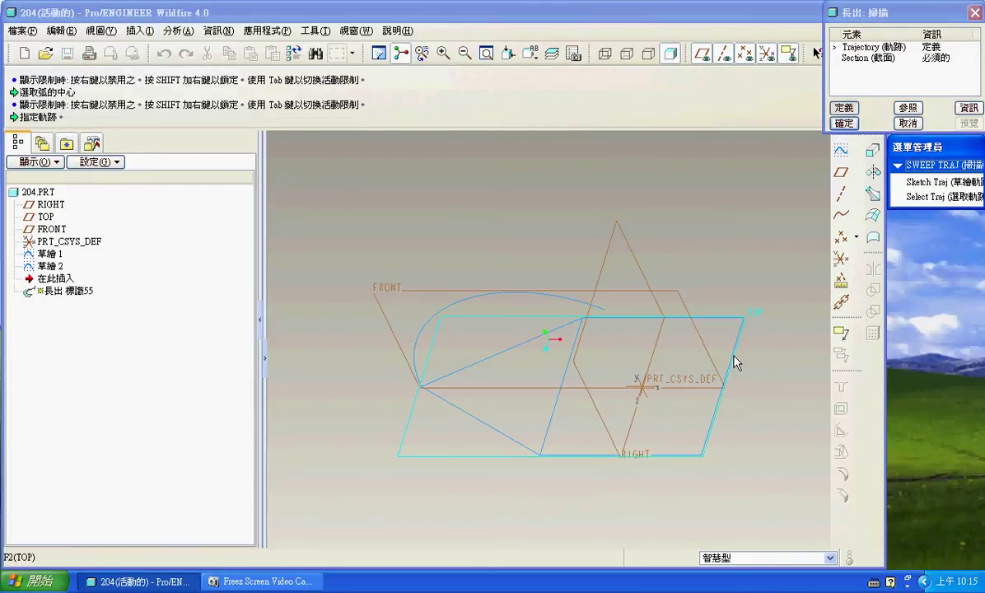
pyautogui.click(906, 196)
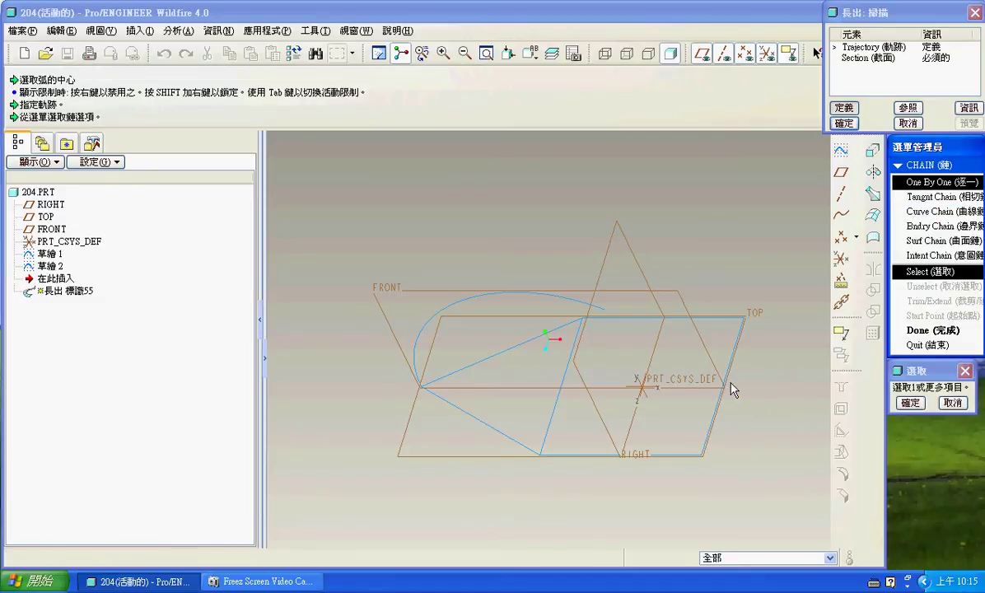
pyautogui.click(725, 389)
pyautogui.click(580, 444)
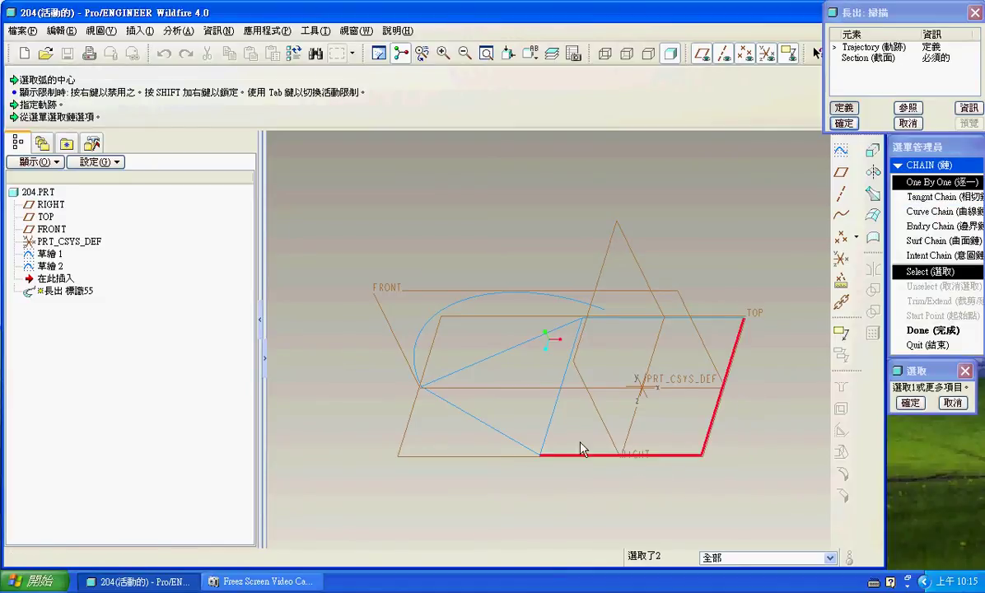
pyautogui.click(549, 423)
pyautogui.click(671, 318)
pyautogui.click(933, 330)
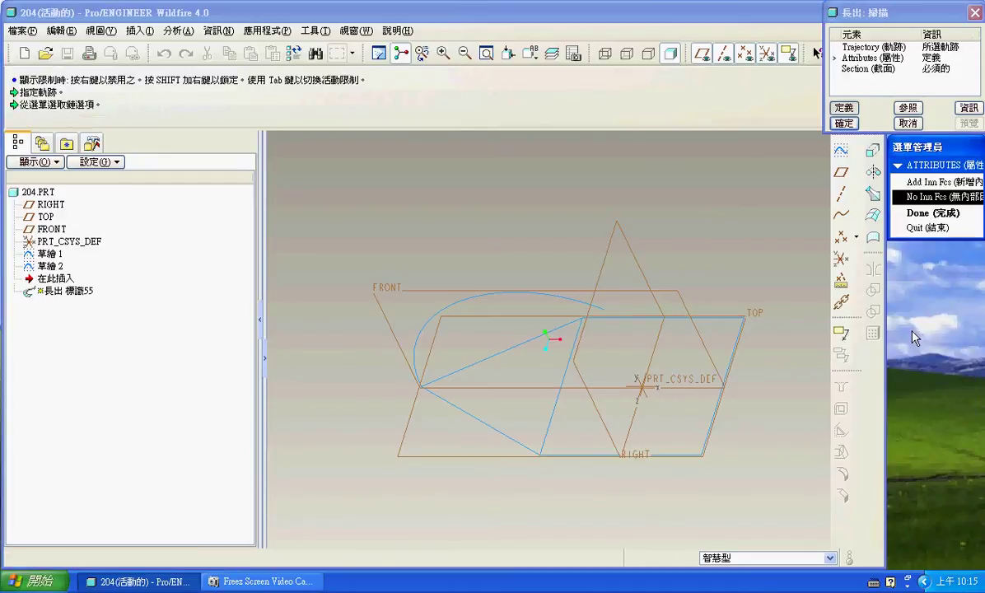
# - Set the sweep to add inner faces and add the arc's upper endpoint as a reference for the section sketch
pyautogui.click(912, 183)
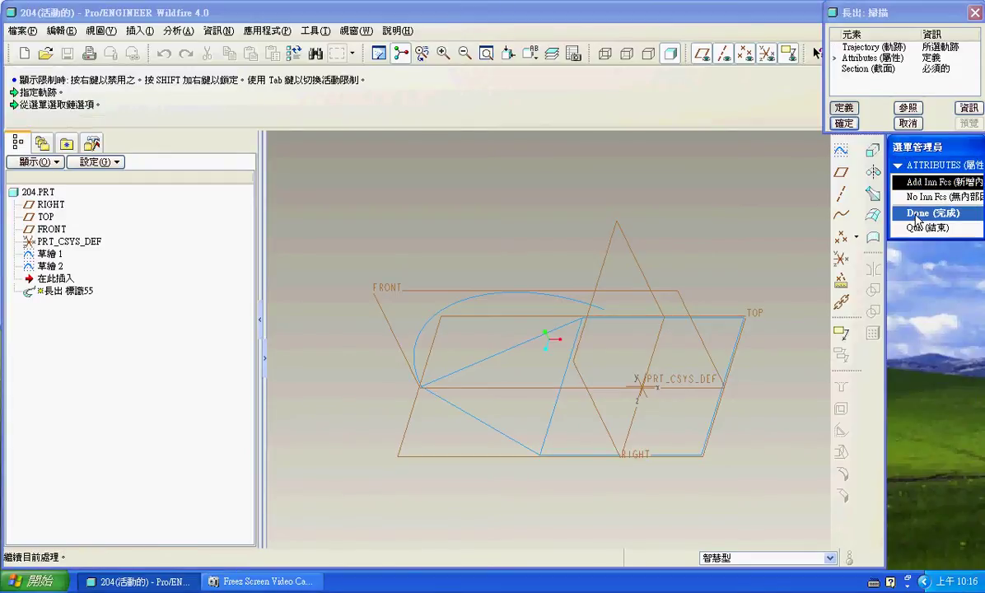
pyautogui.click(932, 213)
pyautogui.moveTo(739, 250)
pyautogui.mouseDown(button='middle')
pyautogui.moveTo(719, 250)
pyautogui.moveTo(715, 265)
pyautogui.mouseUp(button='middle')
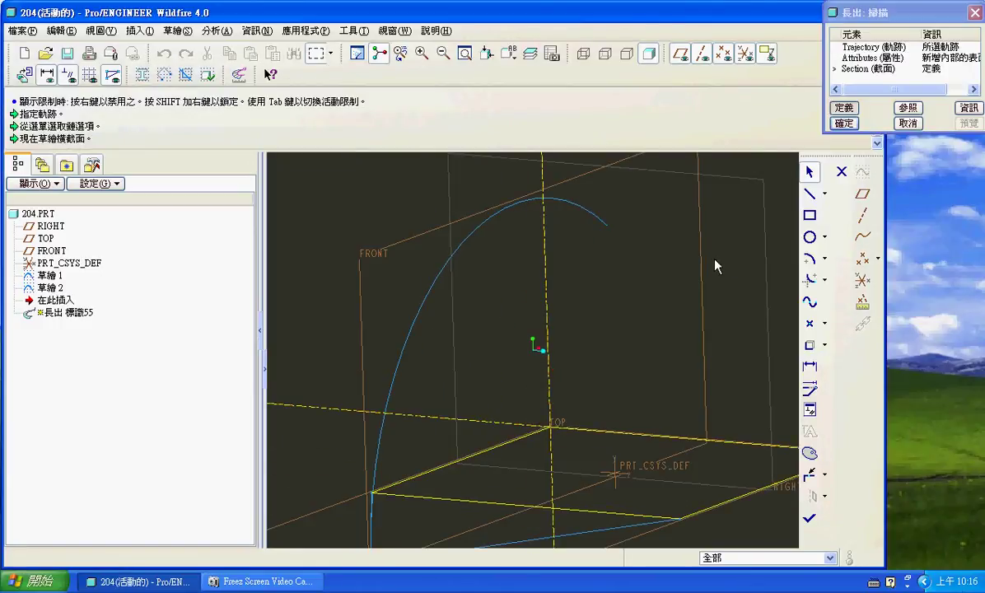
pyautogui.click(177, 31)
pyautogui.click(196, 71)
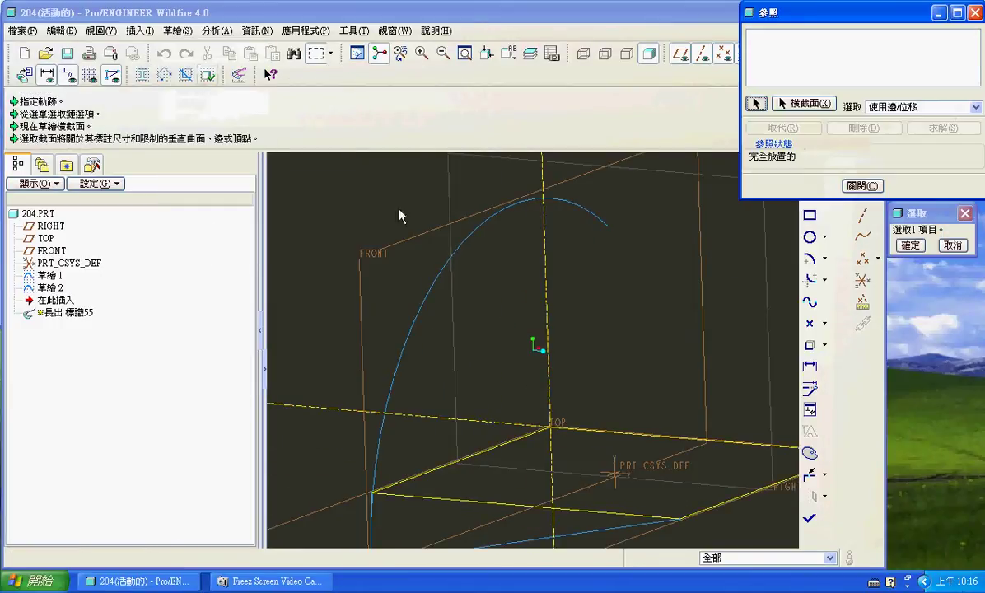
pyautogui.click(608, 221)
pyautogui.click(861, 185)
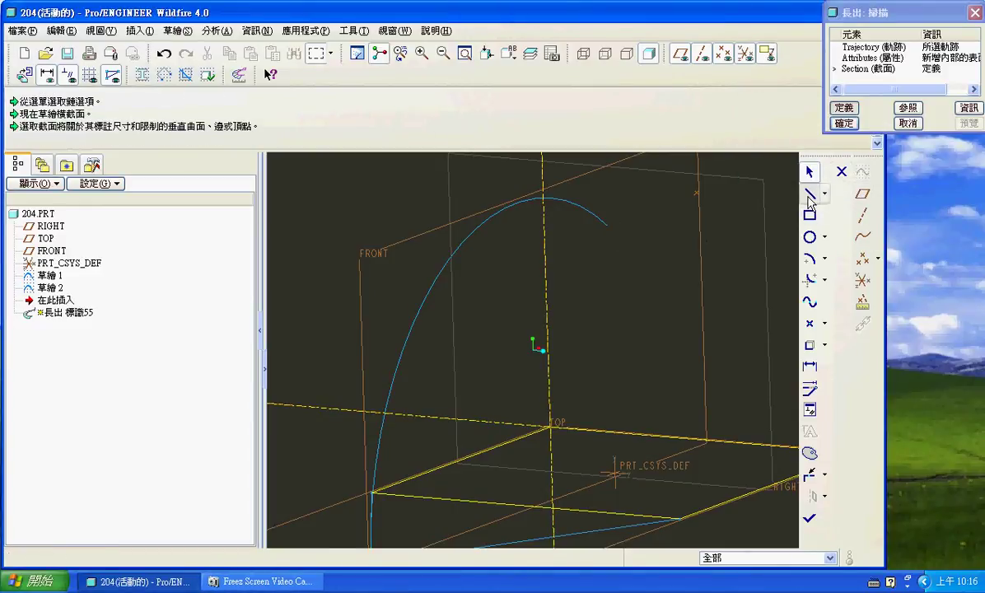
# - Draw the section as a single line from the arc-endpoint reference to the trajectory's start point, then complete the sweep
pyautogui.click(697, 194)
pyautogui.click(550, 425)
pyautogui.middleClick(663, 390)
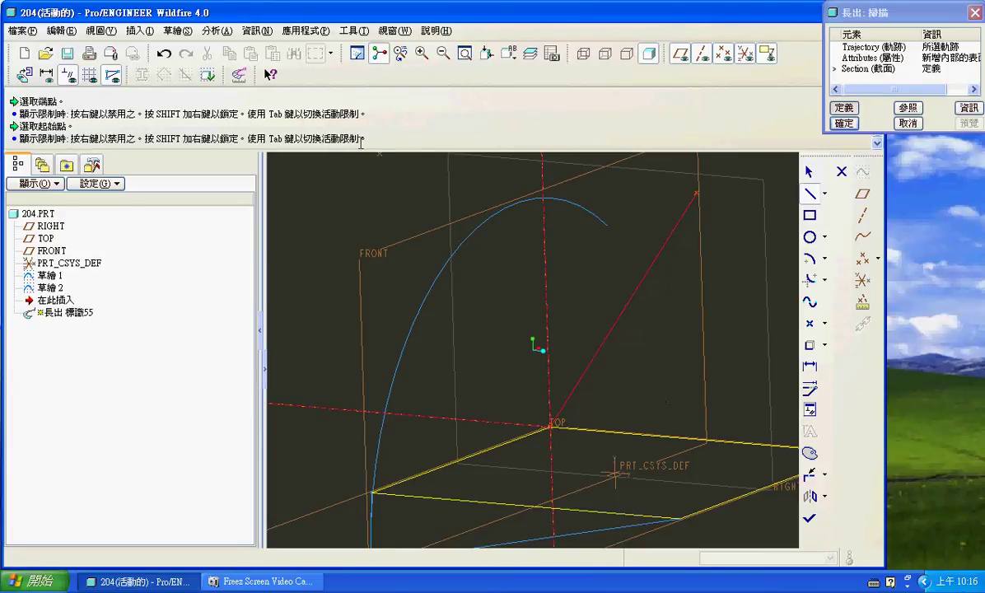
pyautogui.click(24, 74)
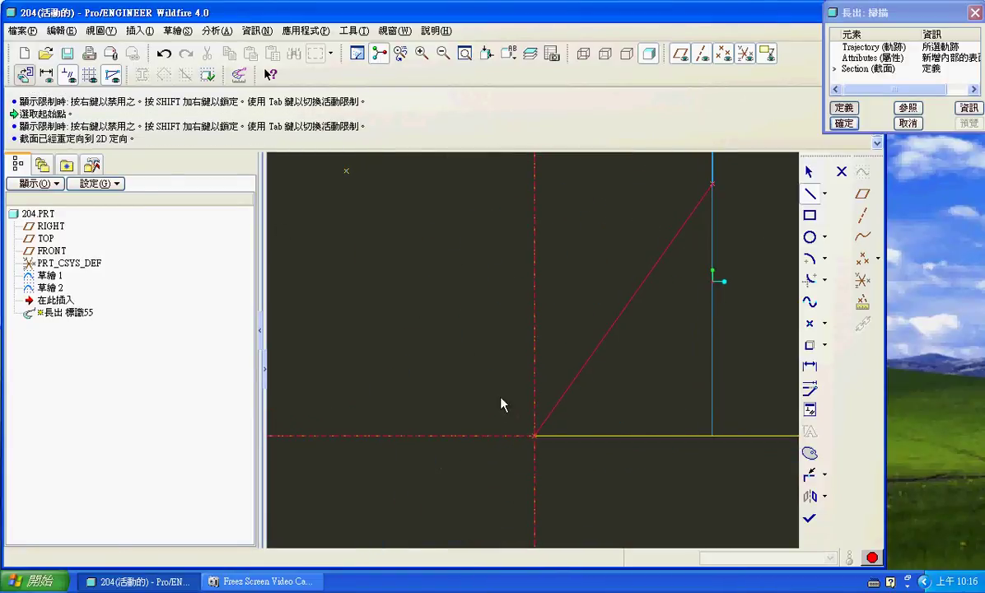
pyautogui.click(811, 520)
pyautogui.click(844, 122)
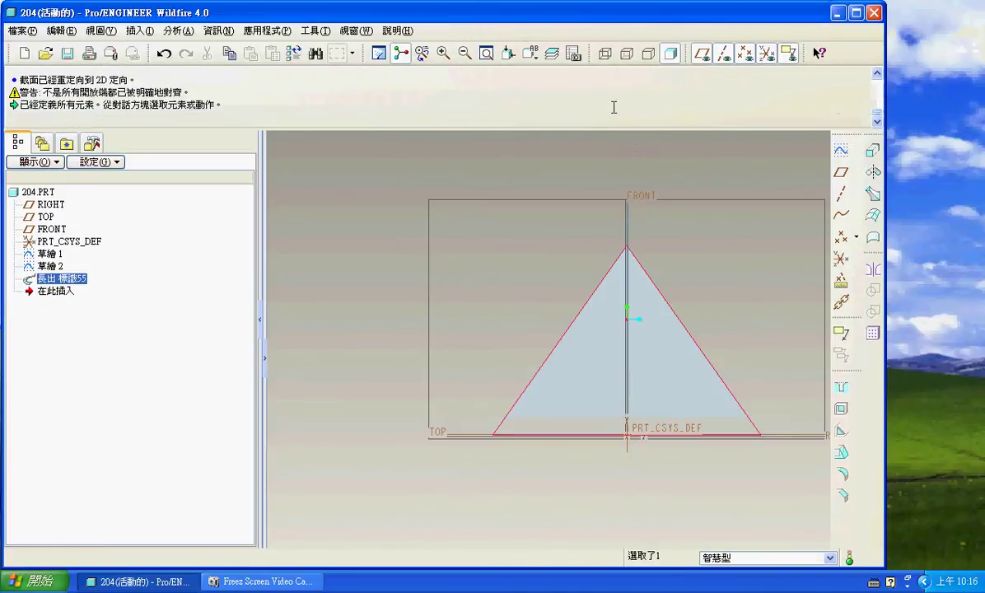
pyautogui.click(530, 54)
pyautogui.click(545, 73)
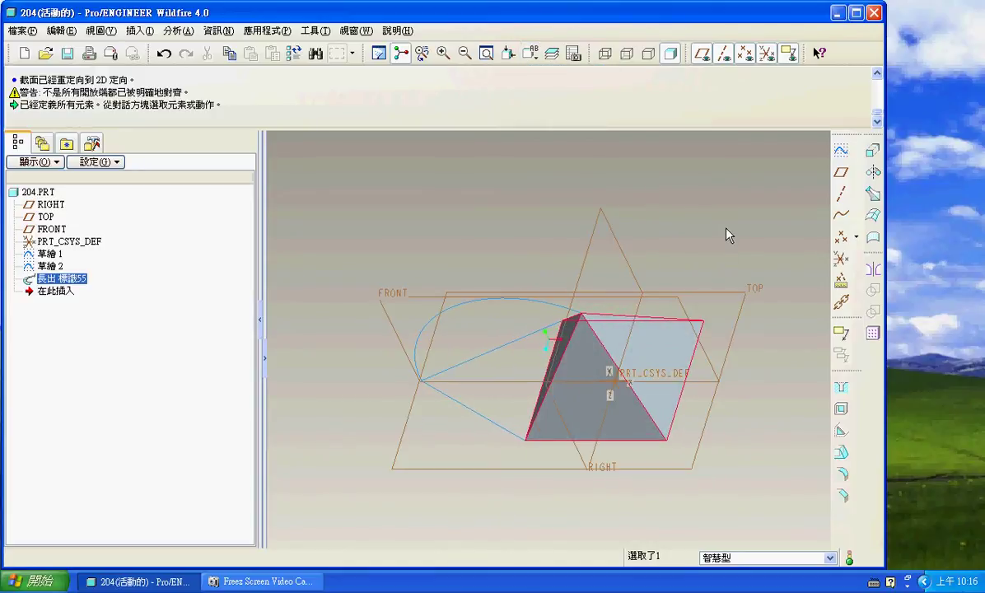
# - Create a coordinate system based on PRT_CSYS_DEF with zero offset, rotated -90 degrees about X
pyautogui.click(840, 260)
pyautogui.click(657, 376)
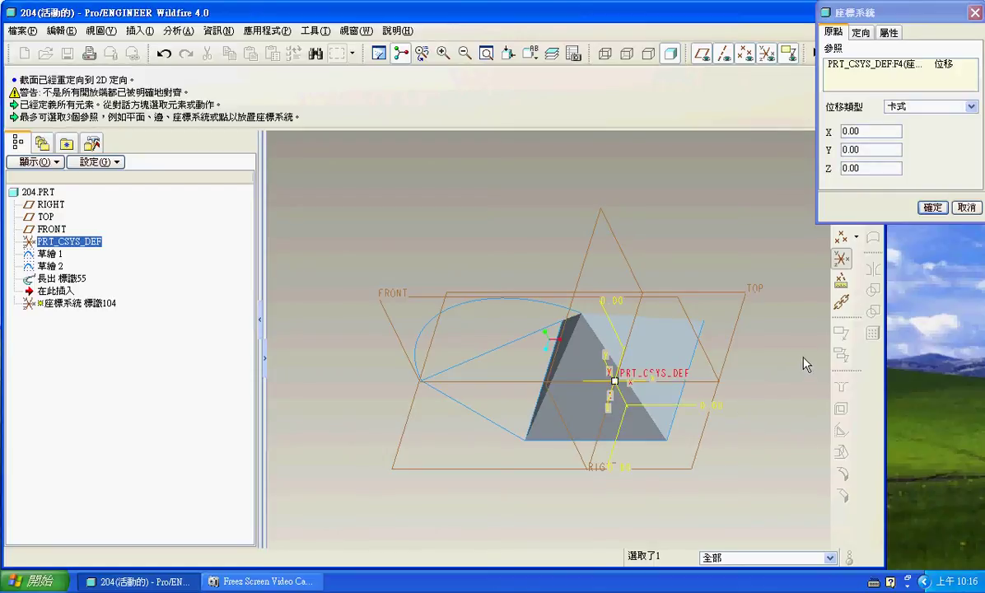
pyautogui.click(860, 32)
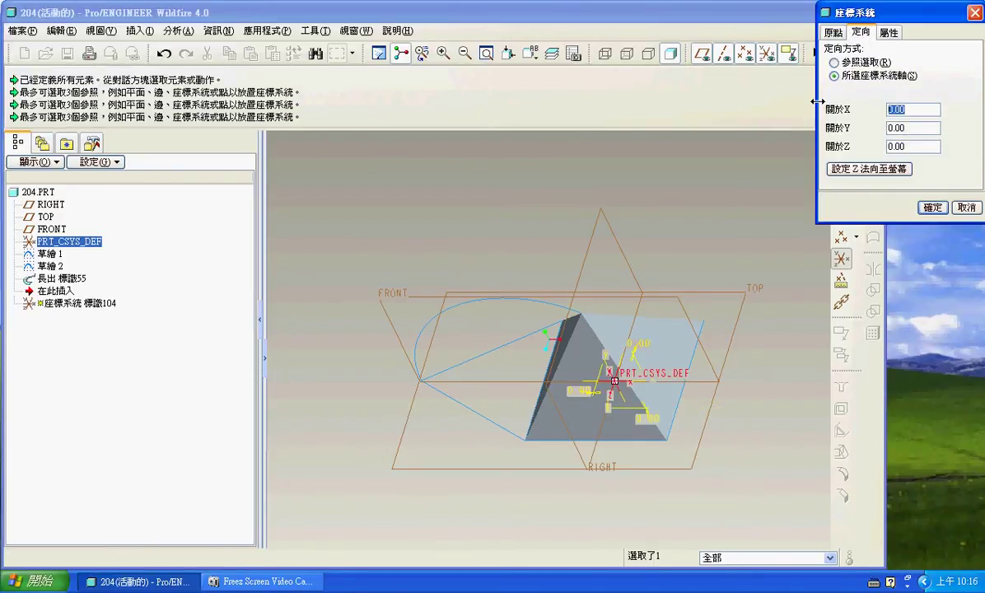
pyautogui.write('-')
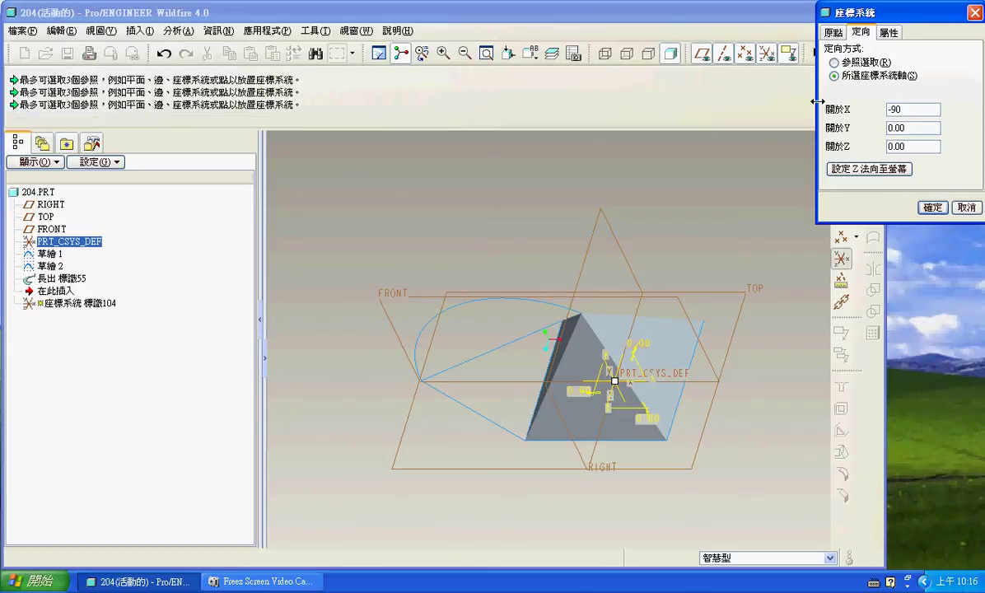
pyautogui.write('90')
pyautogui.press('Return')
pyautogui.click(931, 207)
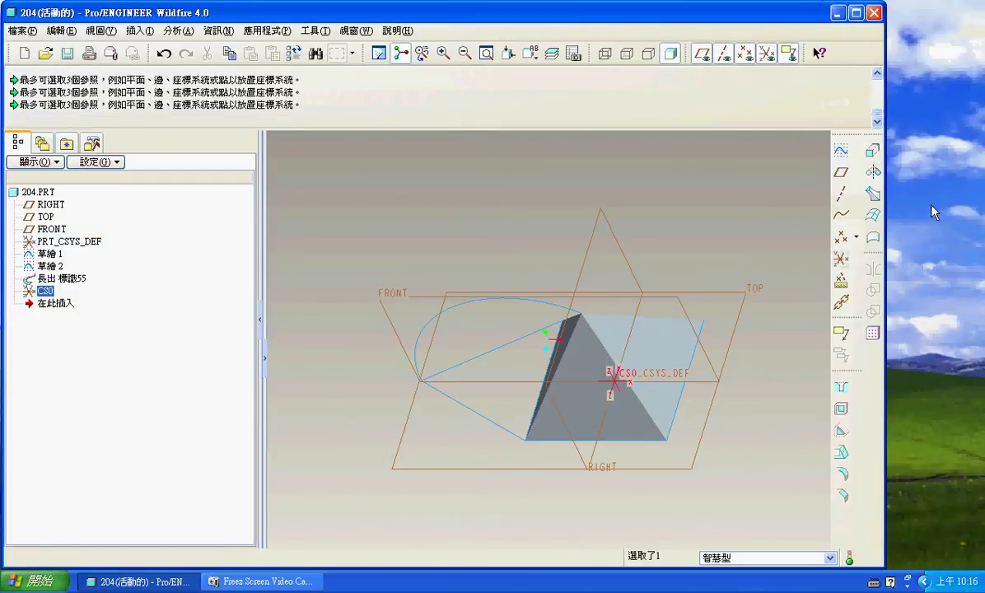
# - Run a mass properties analysis of the pyramid using coordinate system CS0 and examine its volume and centre of gravity
pyautogui.click(178, 31)
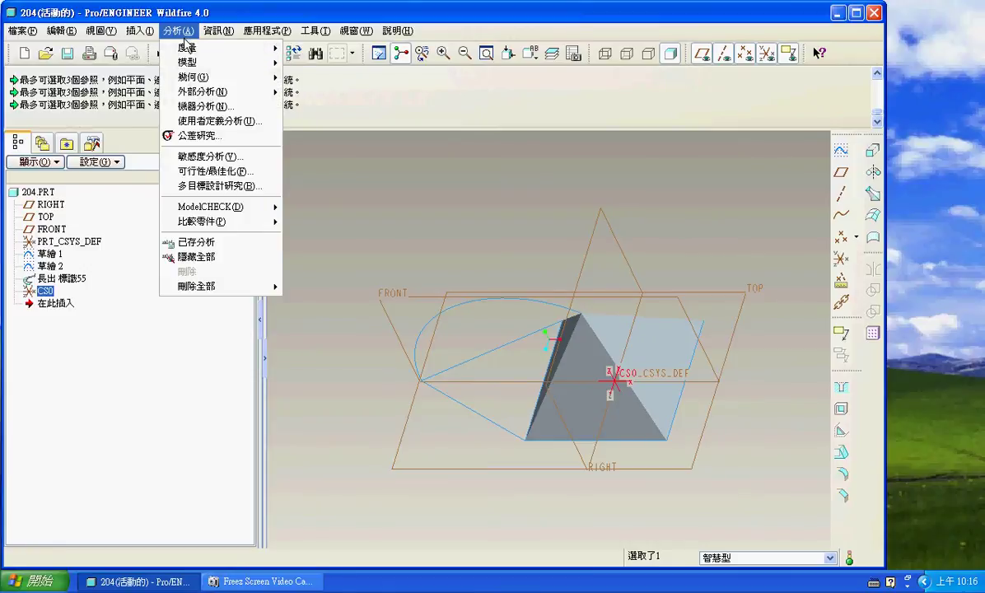
pyautogui.moveTo(184, 64)
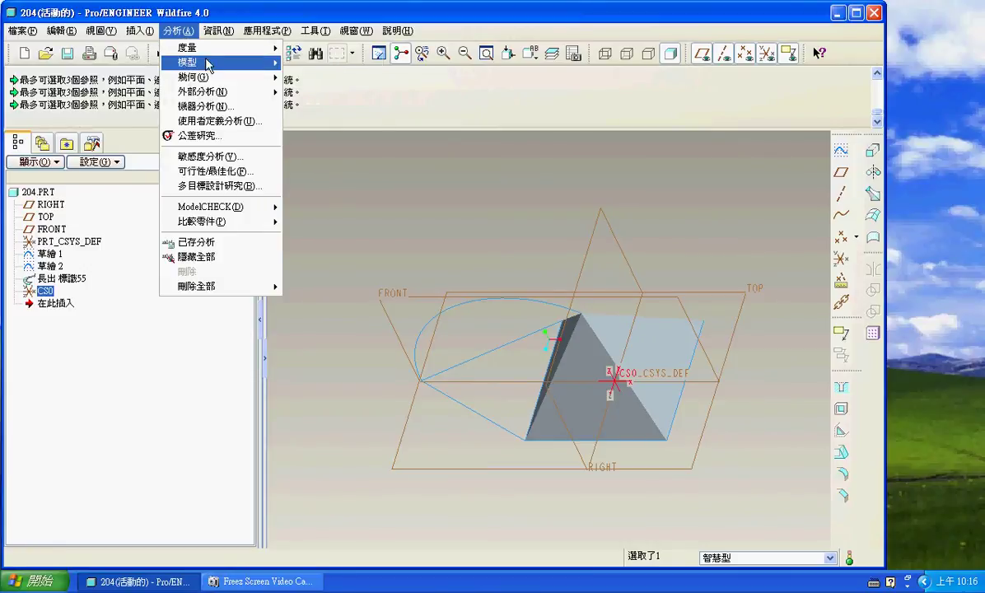
pyautogui.click(313, 63)
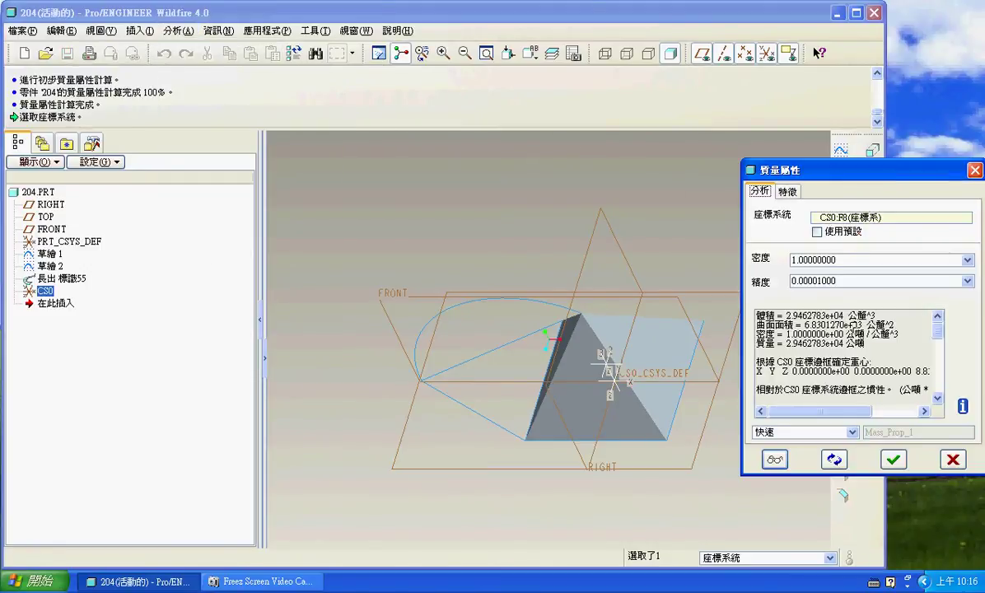
pyautogui.moveTo(846, 315); pyautogui.dragTo(794, 315)
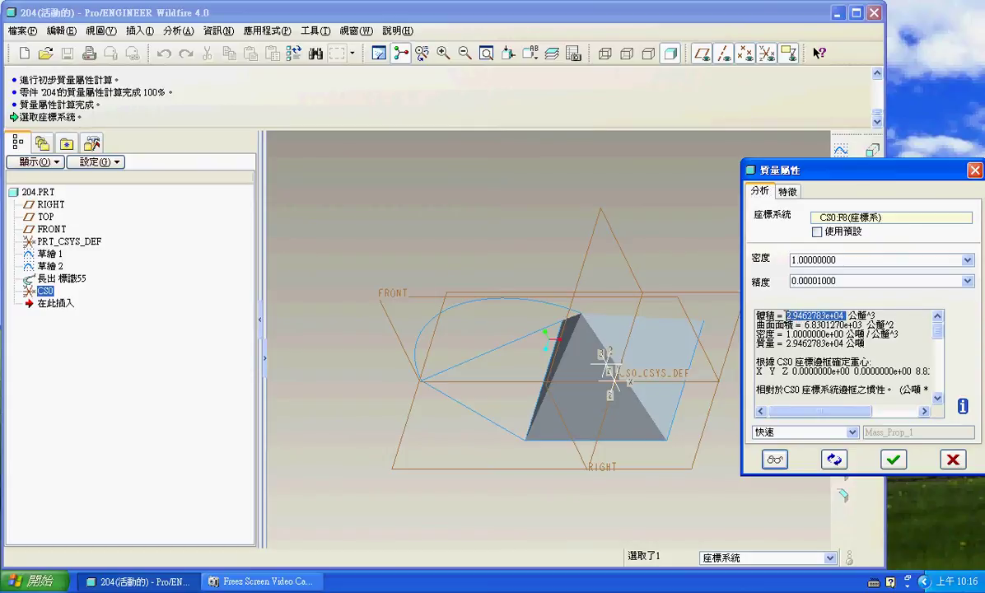
pyautogui.moveTo(782, 410); pyautogui.dragTo(827, 410)
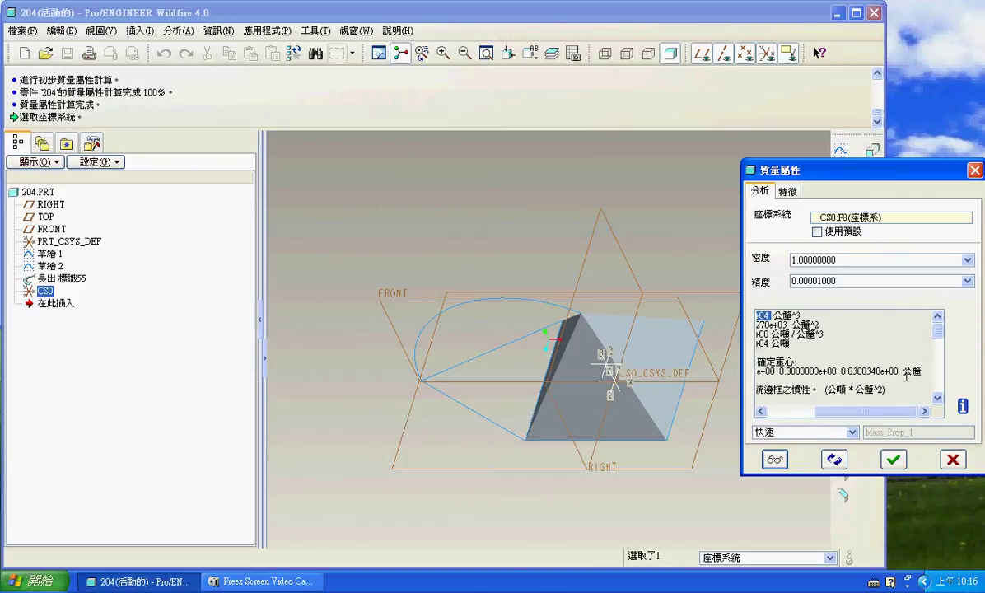
pyautogui.moveTo(883, 370); pyautogui.dragTo(867, 370)
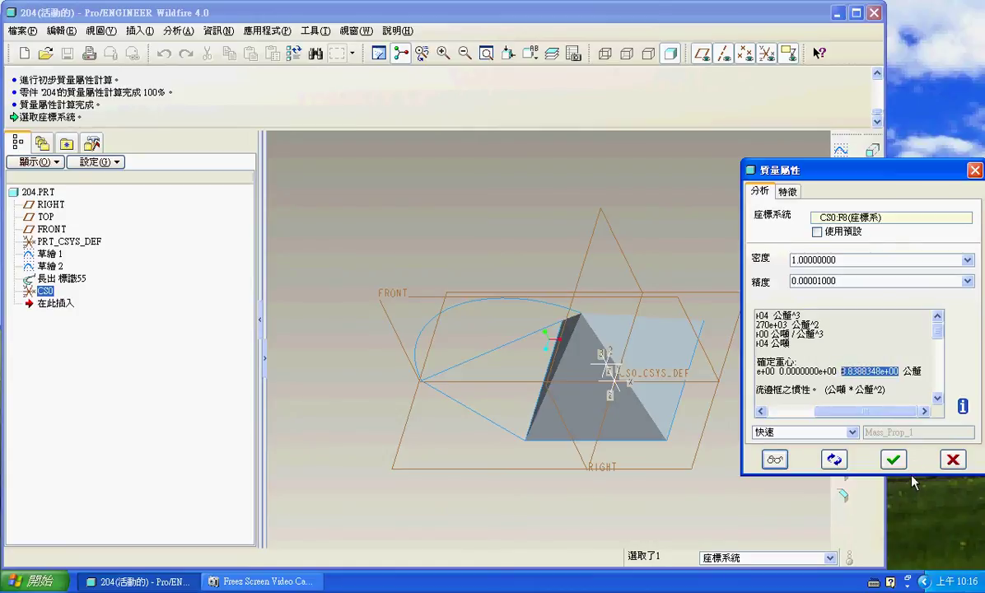
pyautogui.click(893, 460)
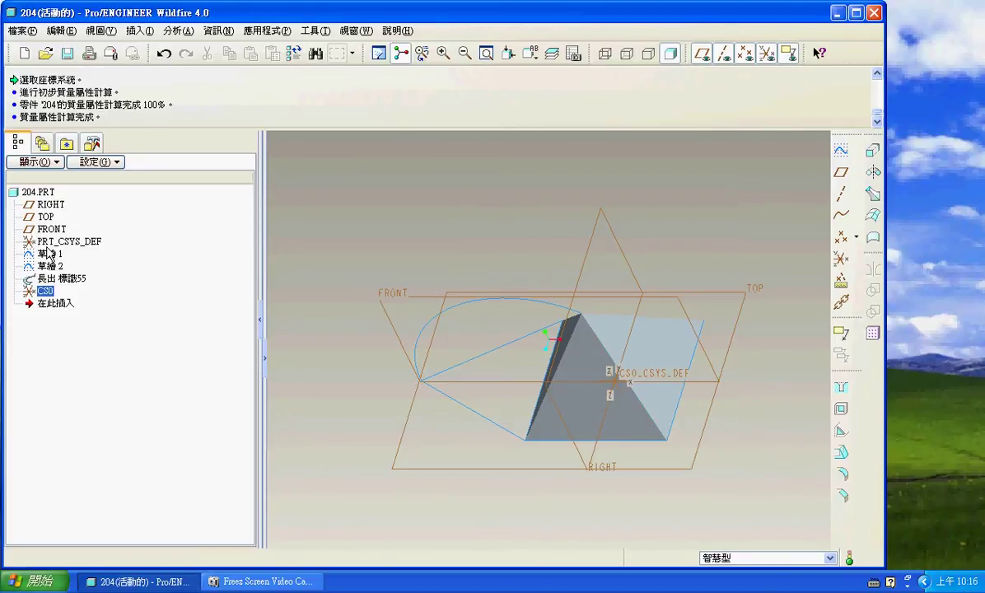
# - Set the square's side dimension in the first sketch to 75 and regenerate the model
pyautogui.click(50, 254)
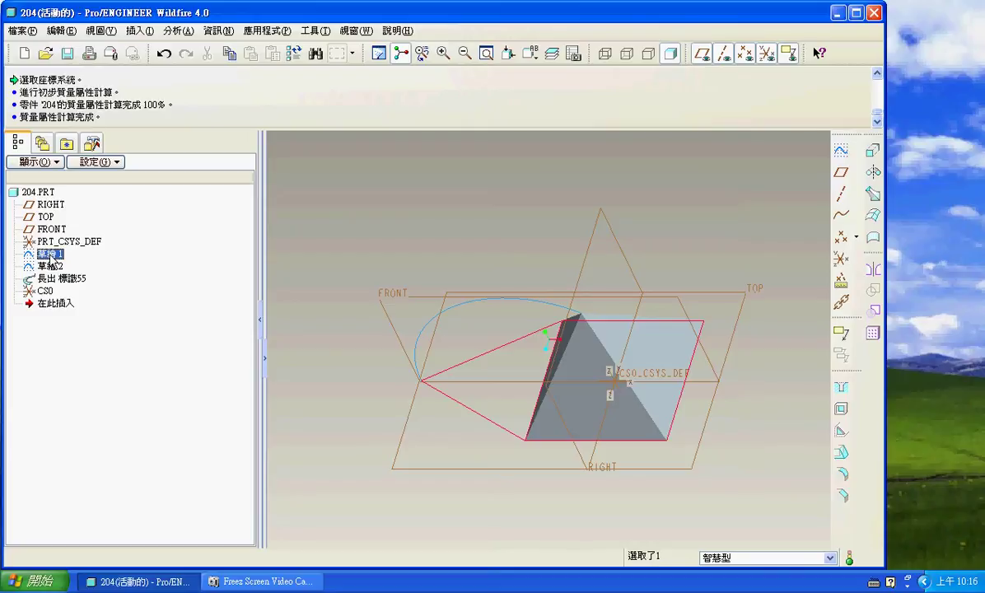
pyautogui.rightClick(50, 258)
pyautogui.click(95, 321)
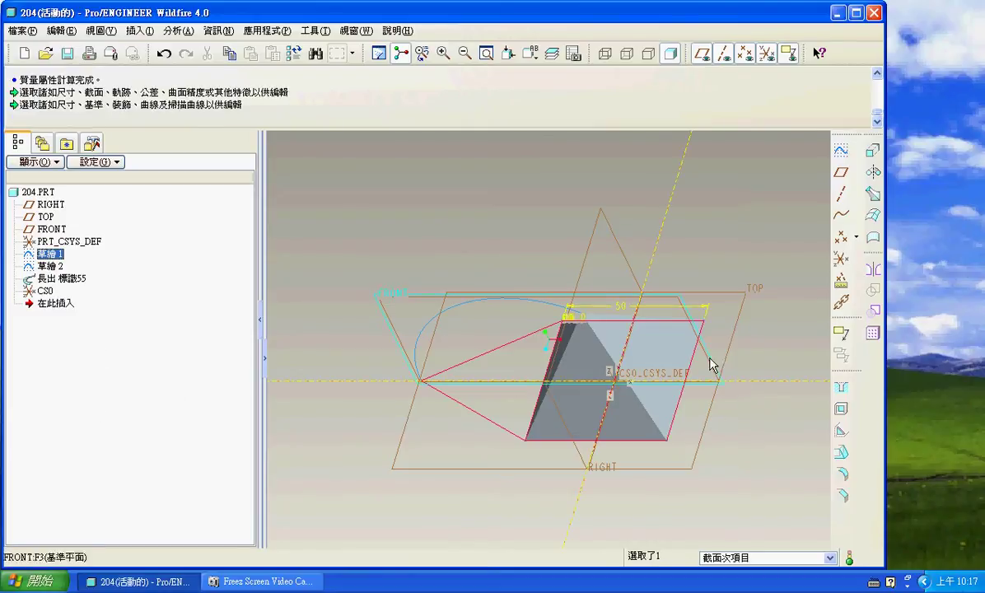
pyautogui.click(619, 308)
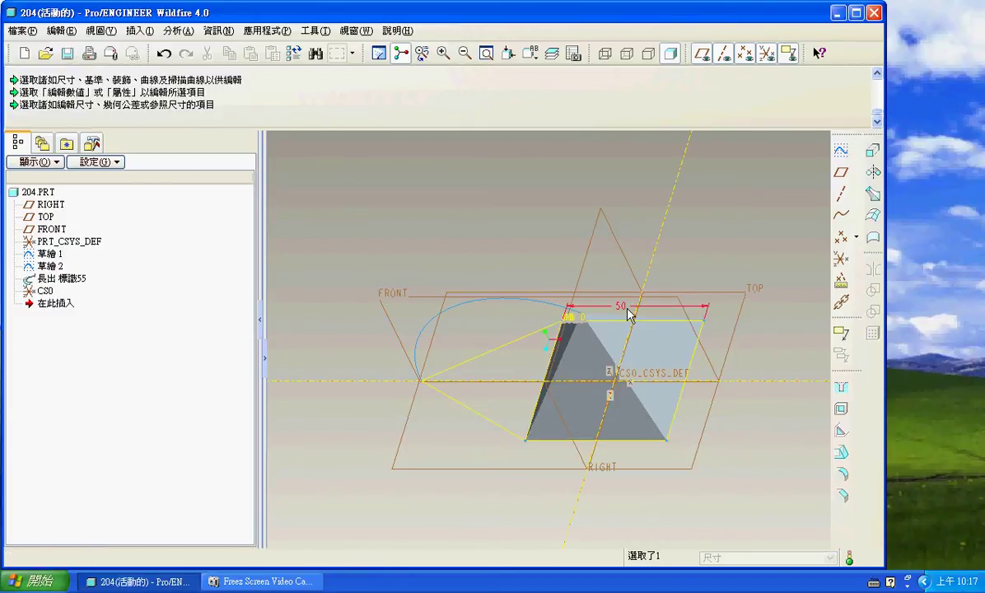
pyautogui.doubleClick(621, 310)
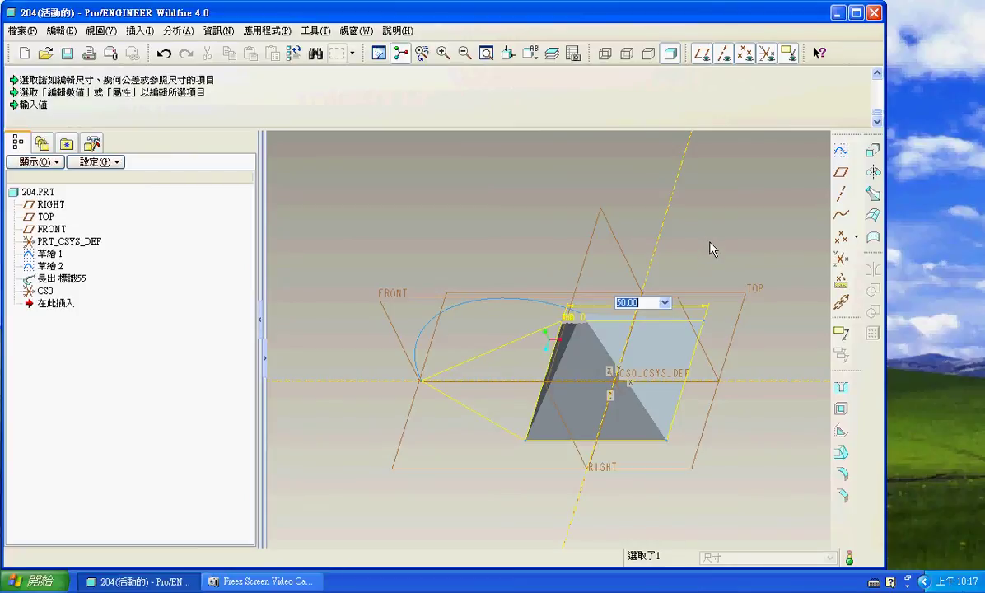
pyautogui.write('75')
pyautogui.press('Return')
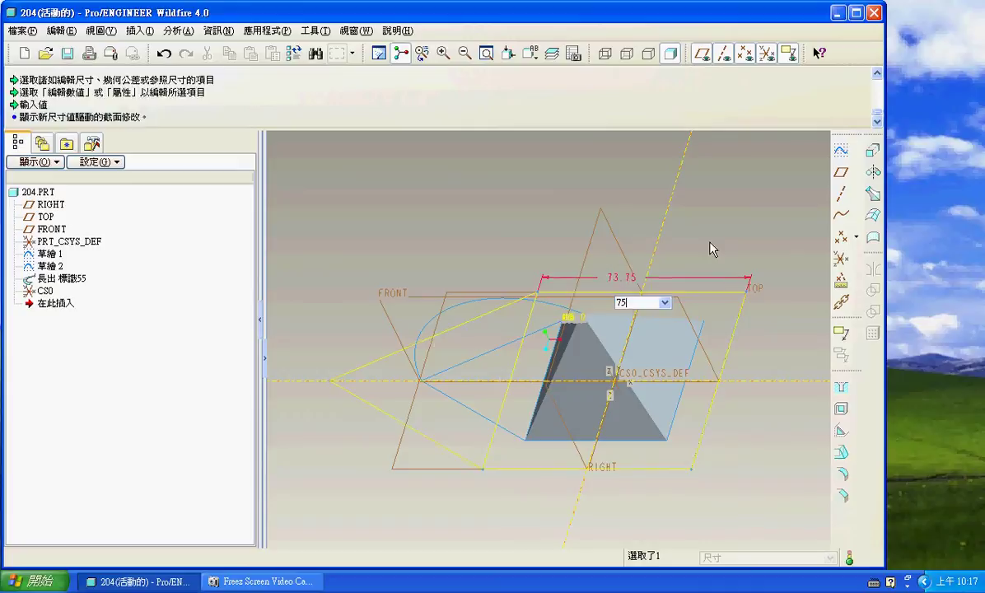
pyautogui.click(295, 54)
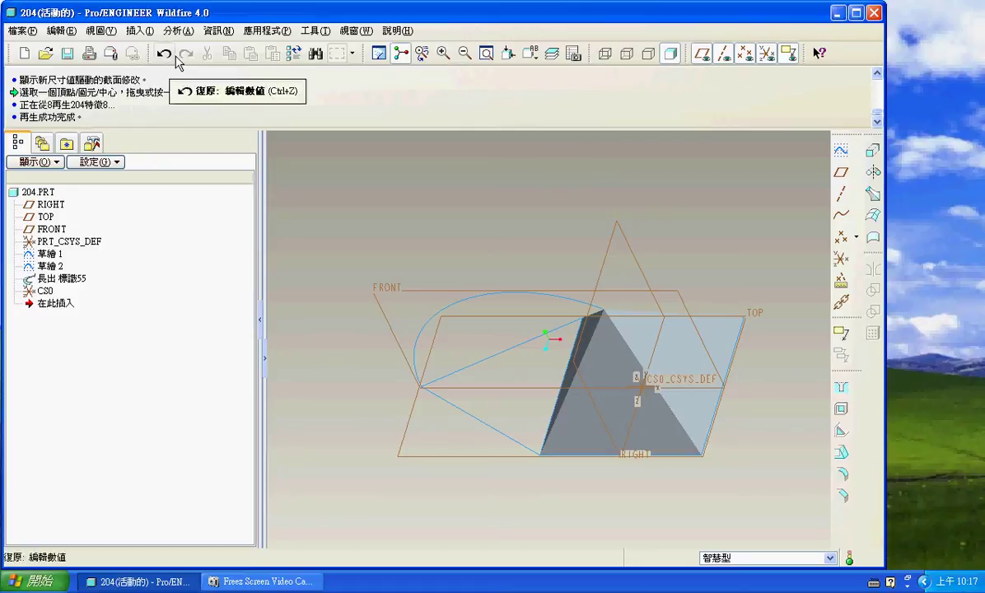
# - Measure the distance from the pyramid's slanted front edge to its apex
pyautogui.click(177, 31)
pyautogui.moveTo(246, 50)
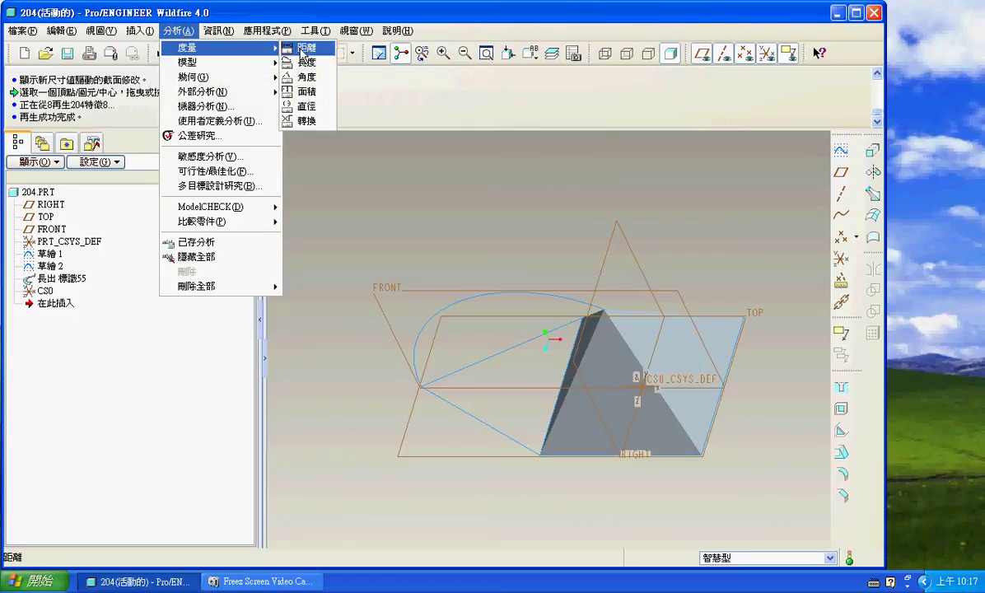
pyautogui.click(305, 48)
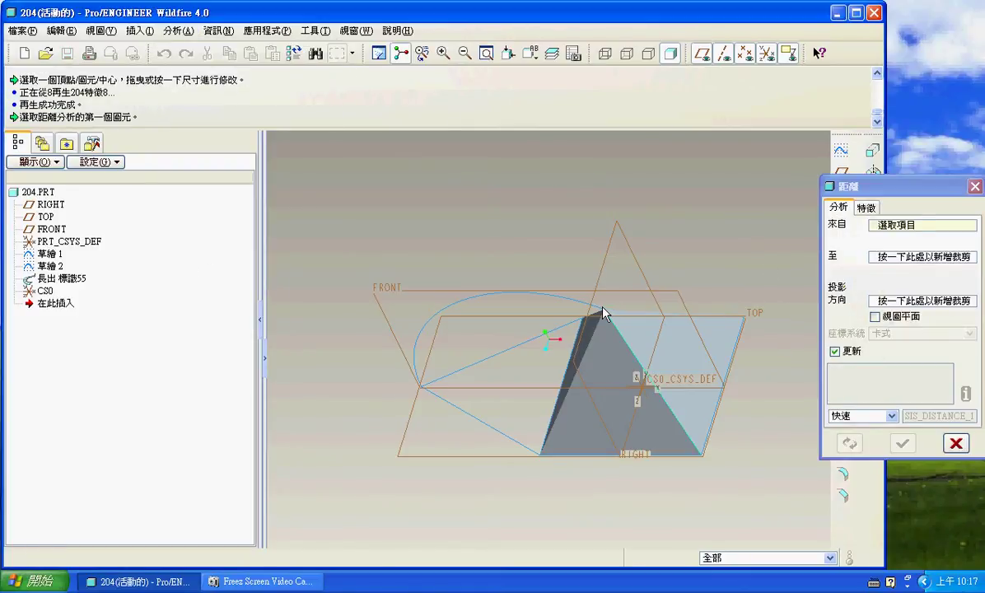
pyautogui.click(602, 313)
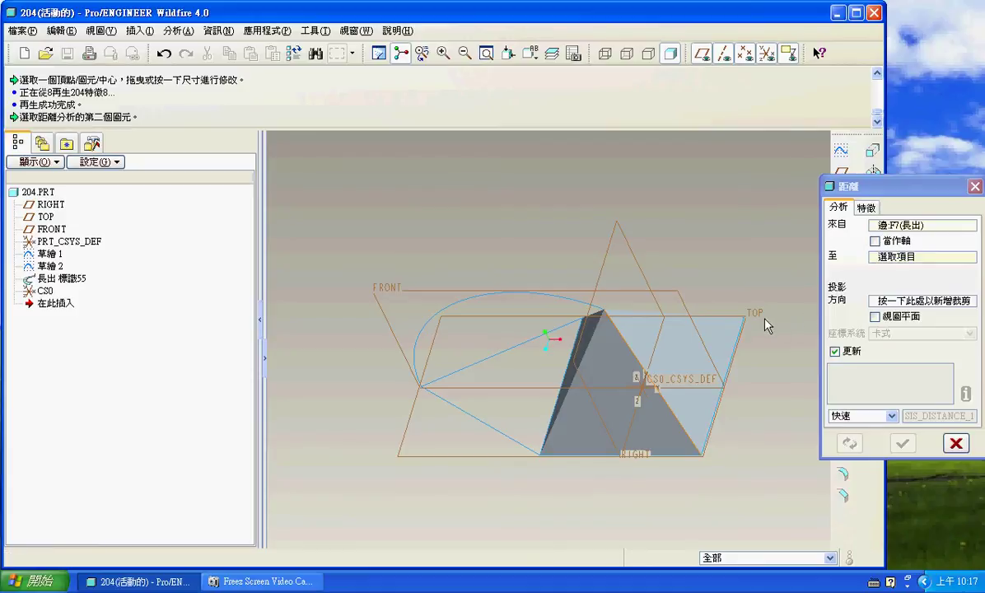
pyautogui.click(603, 311)
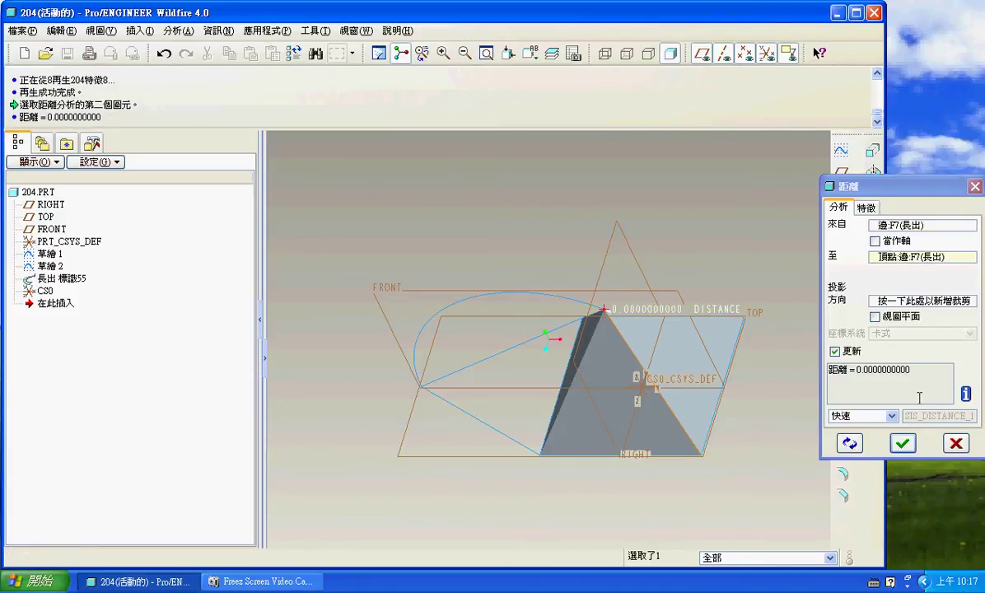
pyautogui.click(901, 443)
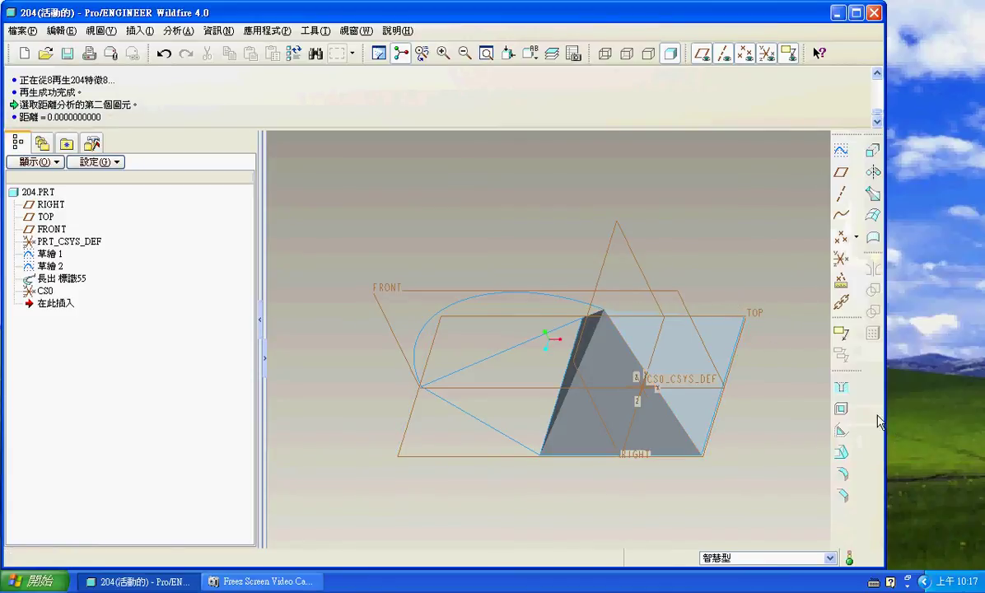
# - Measure the pyramid's height as the distance from its apex vertex to the TOP plane
pyautogui.click(179, 31)
pyautogui.moveTo(264, 48)
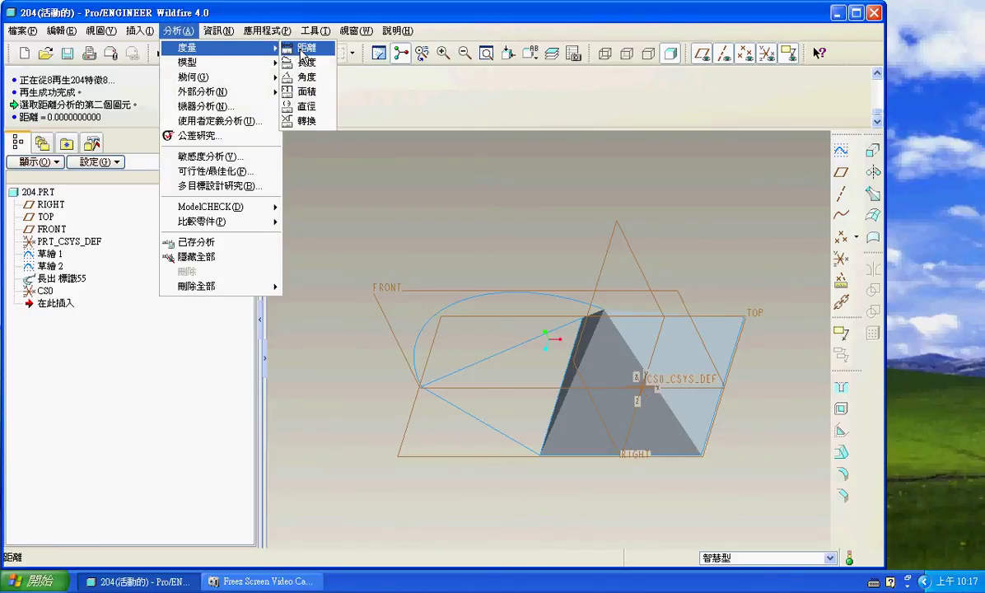
pyautogui.click(303, 48)
pyautogui.click(604, 311)
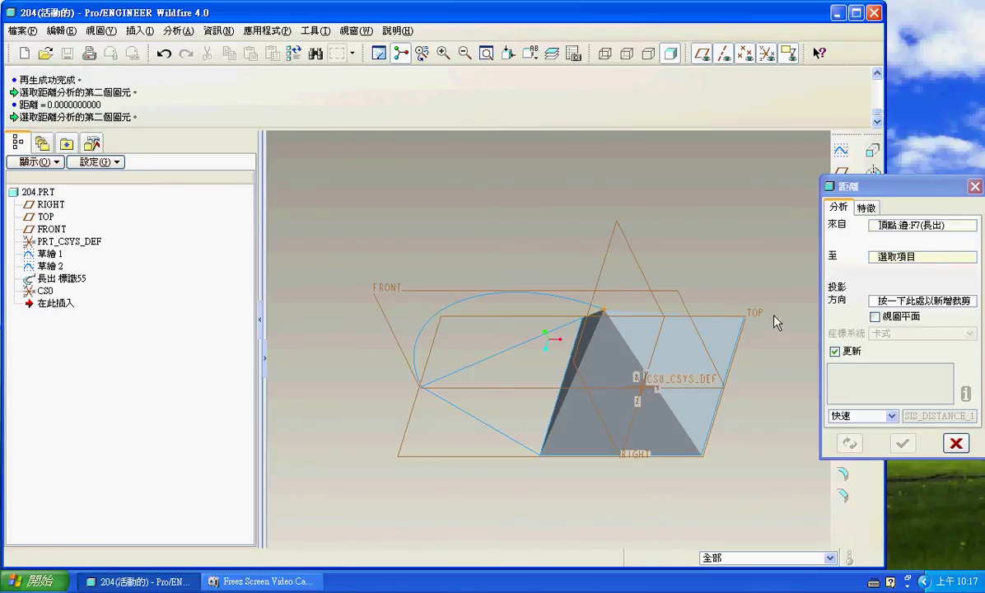
pyautogui.click(768, 316)
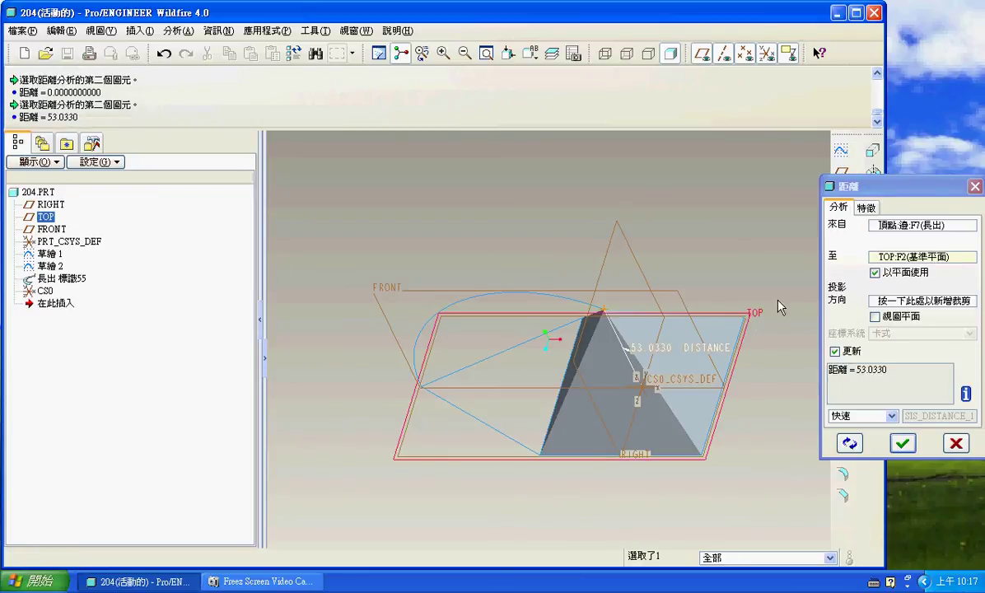
pyautogui.click(902, 444)
# - Measure the angle between the pyramid's slanted side face nearest the TOP plane label and the TOP plane
pyautogui.click(178, 31)
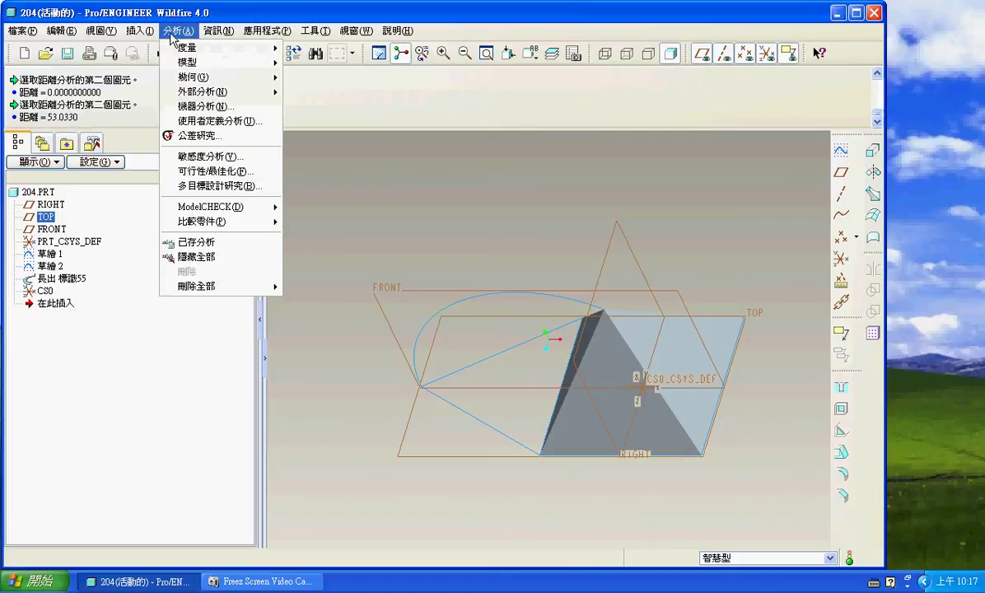
pyautogui.moveTo(272, 47)
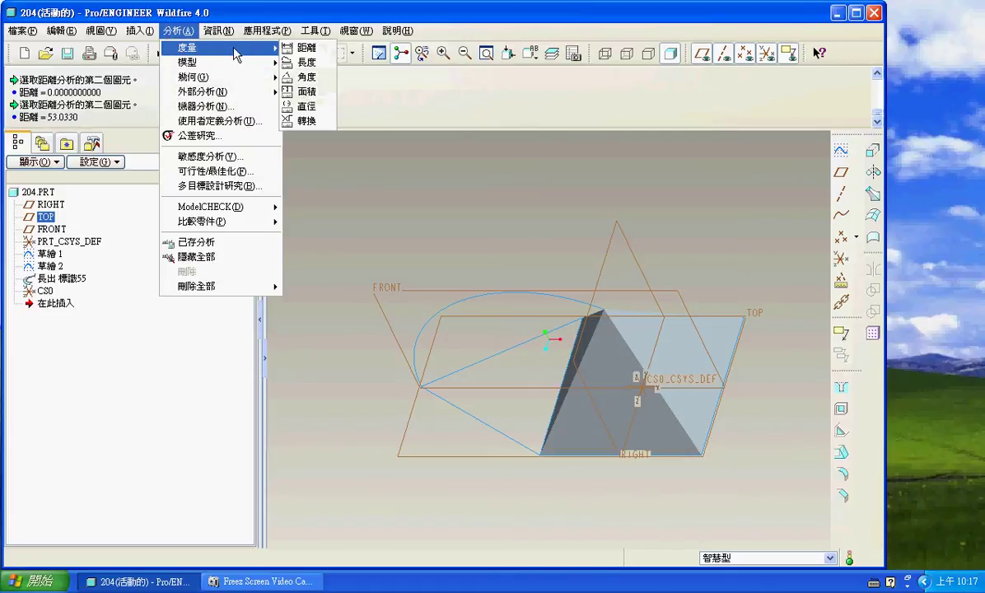
pyautogui.click(304, 77)
pyautogui.click(706, 336)
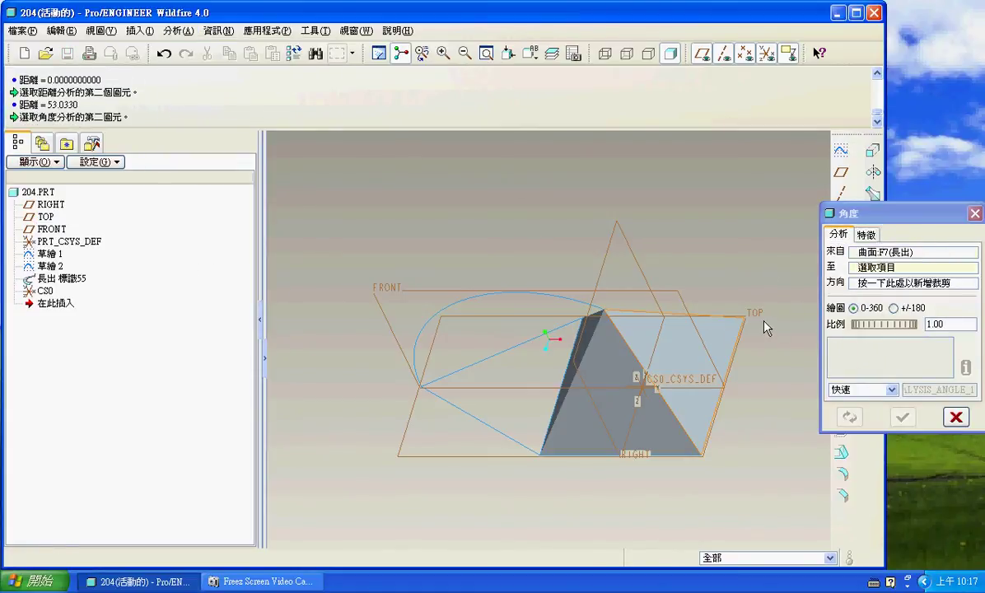
pyautogui.click(712, 293)
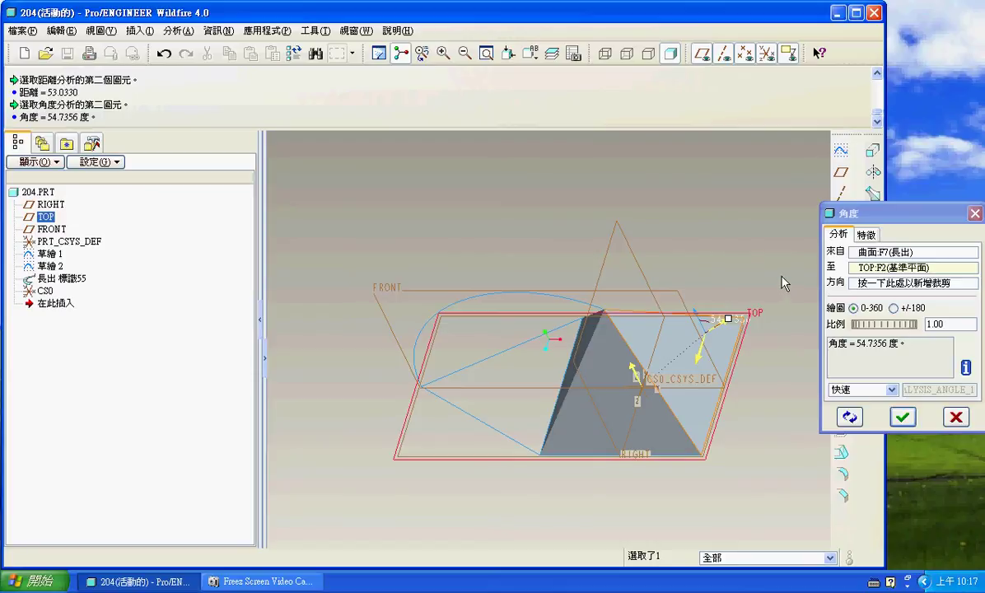
pyautogui.click(902, 418)
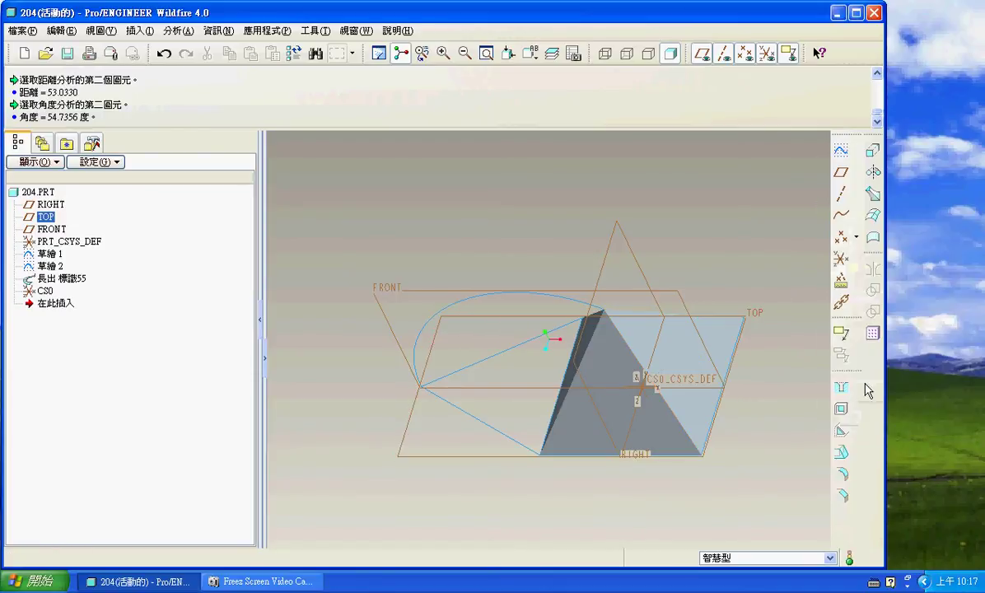
# - Start a sketch on the FRONT plane with the RIGHT plane facing right, and display the model without hidden lines
pyautogui.click(840, 151)
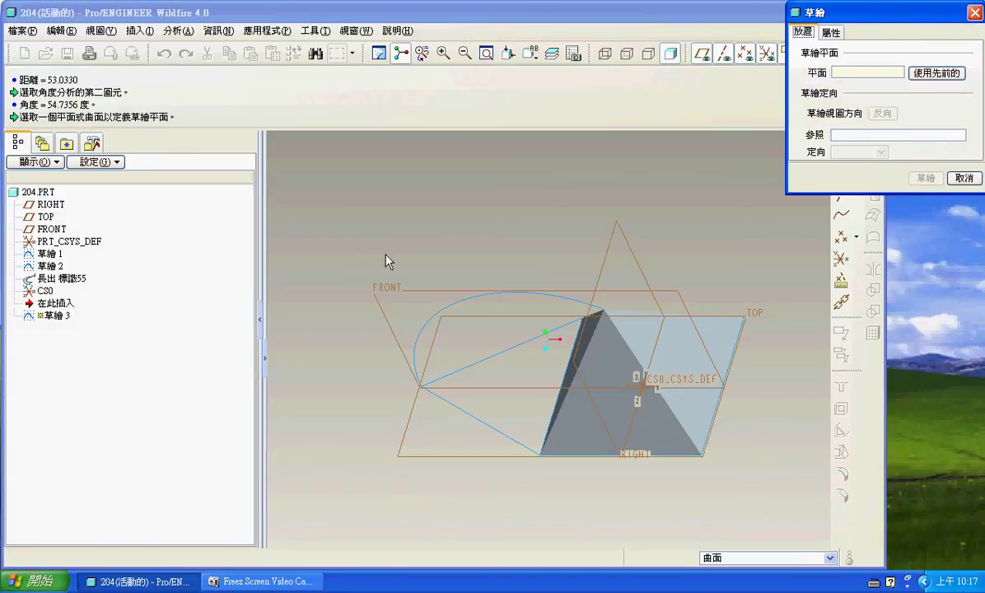
pyautogui.click(395, 290)
pyautogui.click(925, 178)
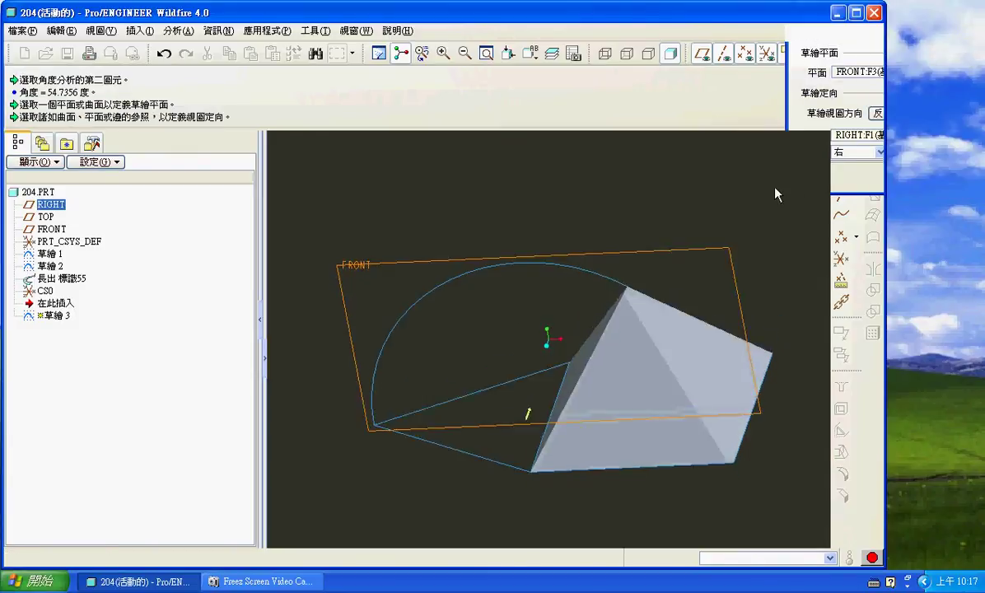
pyautogui.click(626, 53)
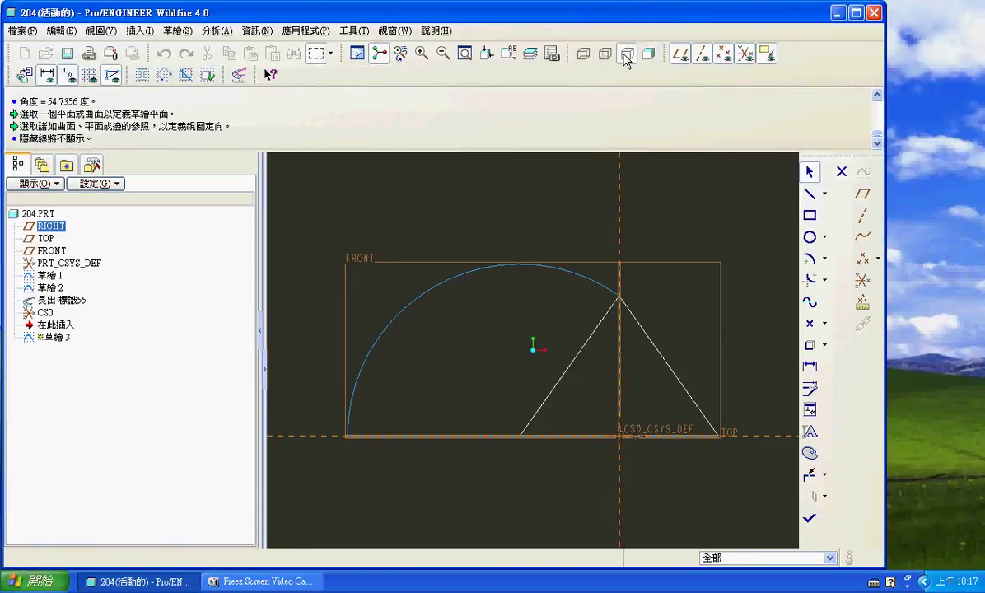
# - Add the pyramid's two slanted side faces as sketch references
pyautogui.click(176, 30)
pyautogui.click(191, 81)
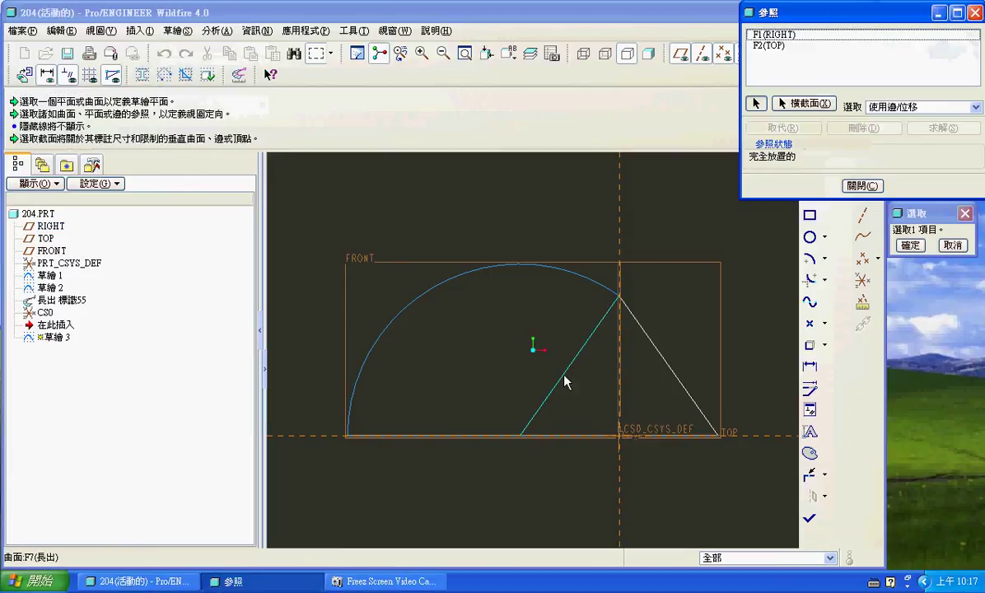
pyautogui.click(561, 380)
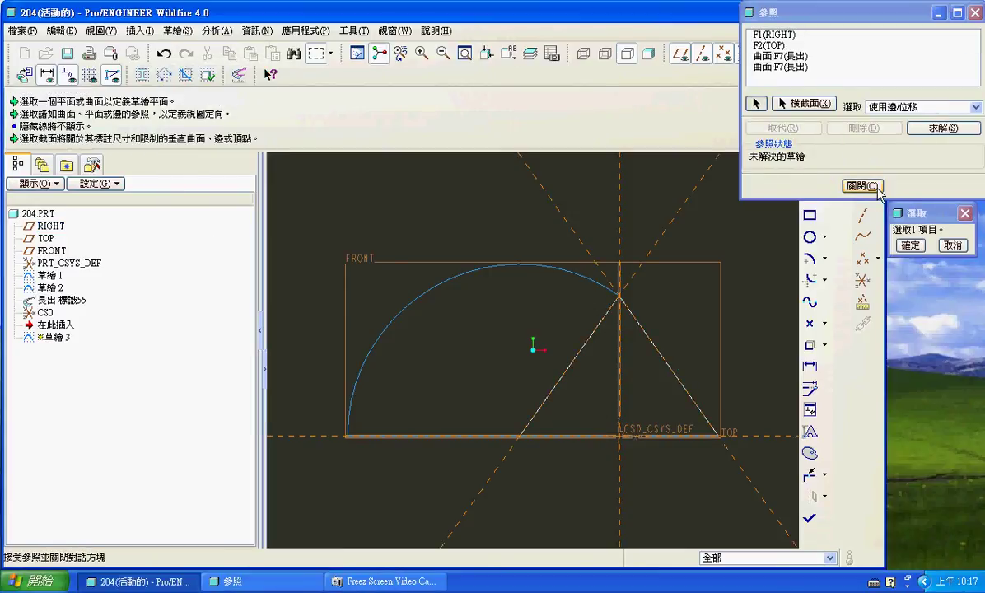
pyautogui.click(862, 185)
# - Sketch a rectangle inside the pyramid's outline, with its upper corners on the slanted references and its base on the TOP plane
pyautogui.click(810, 218)
pyautogui.click(566, 371)
pyautogui.click(671, 435)
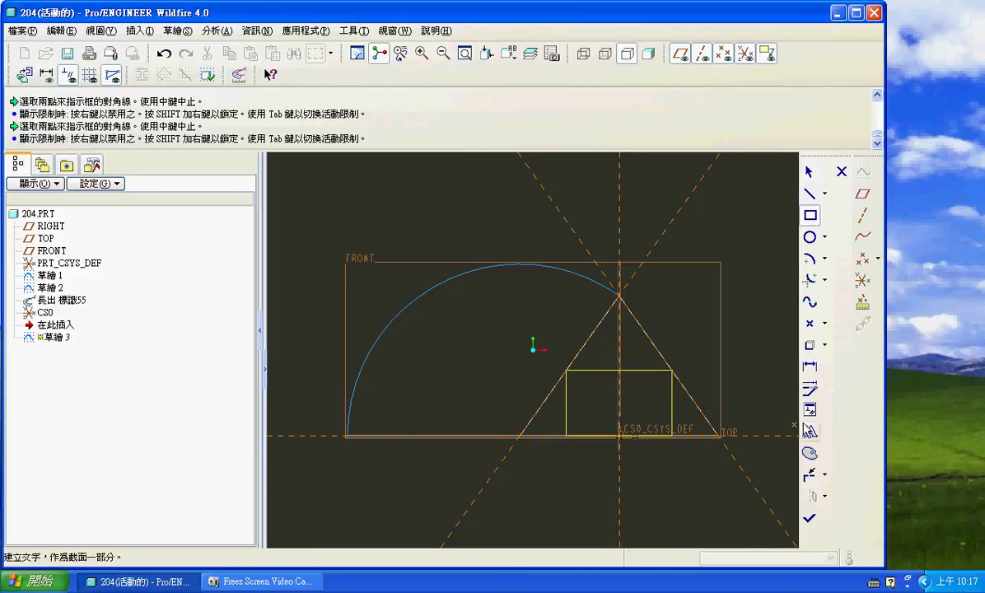
# - Make the rectangle a square by constraining its upper and vertical sides to equal length, and finish the sketch
pyautogui.click(809, 410)
pyautogui.click(936, 83)
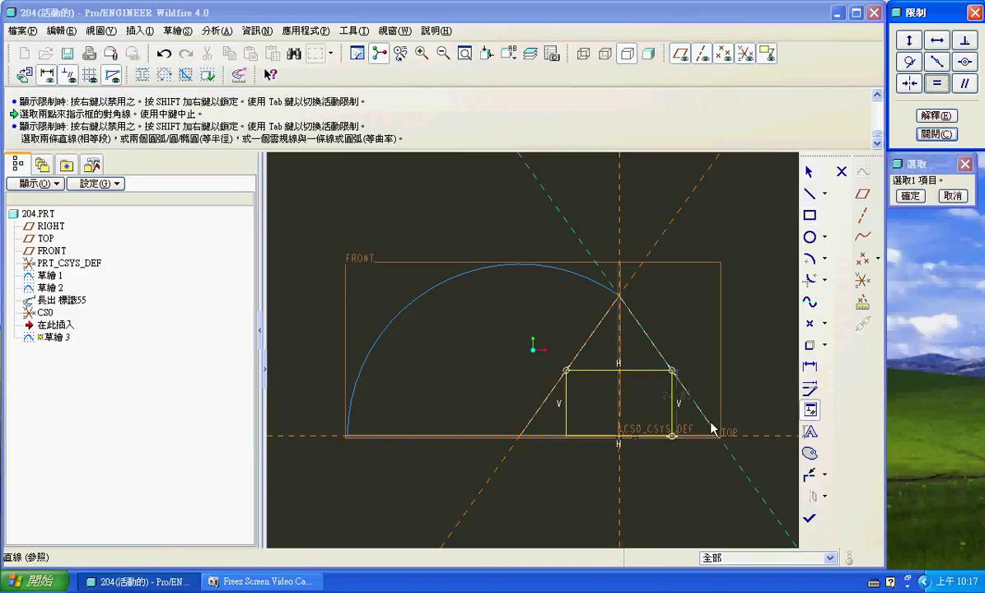
pyautogui.click(642, 372)
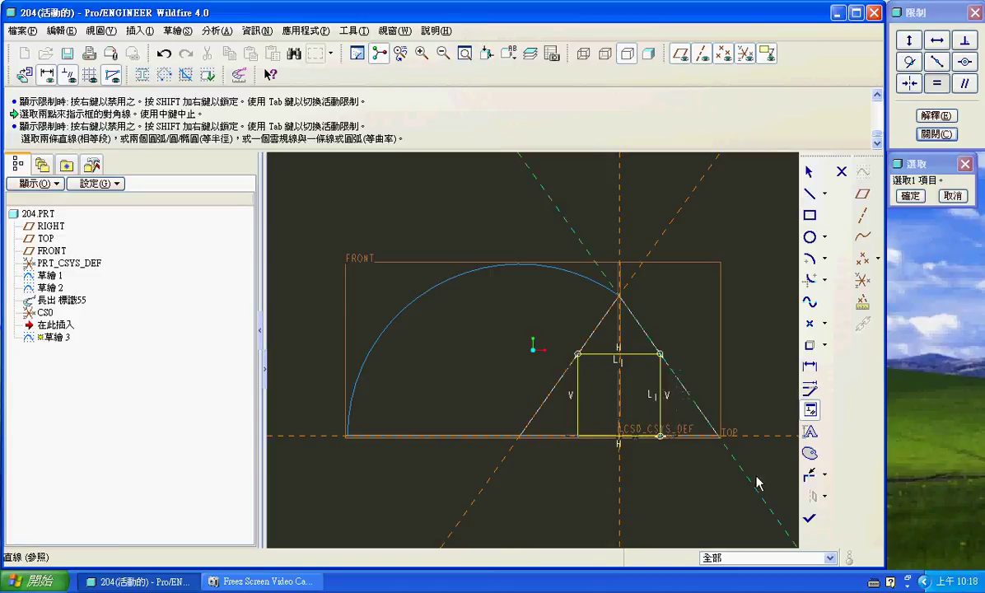
pyautogui.click(808, 518)
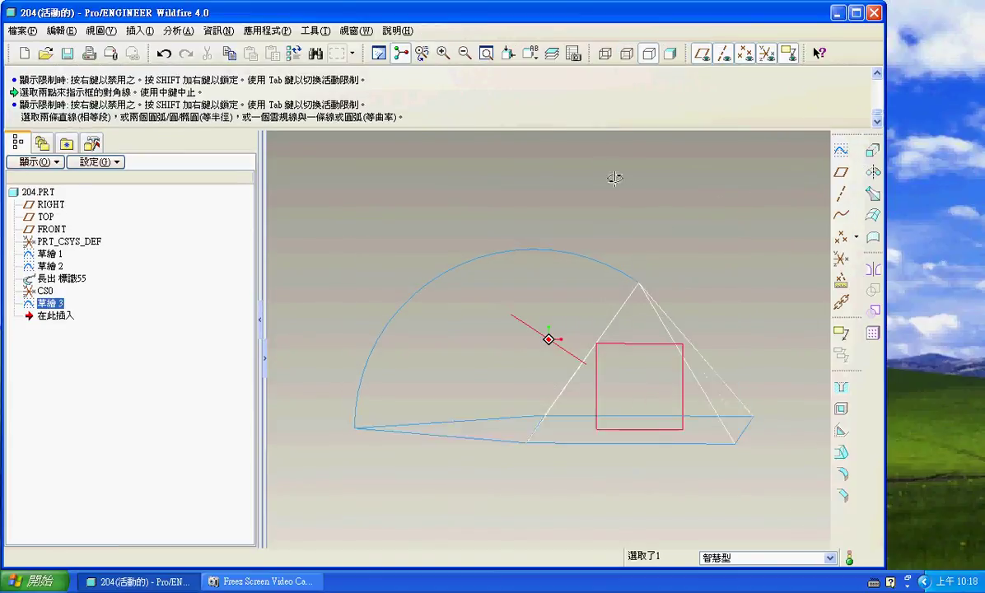
# - Measure the length of the upper side of the square inscribed in the pyramid
pyautogui.click(177, 31)
pyautogui.moveTo(263, 48)
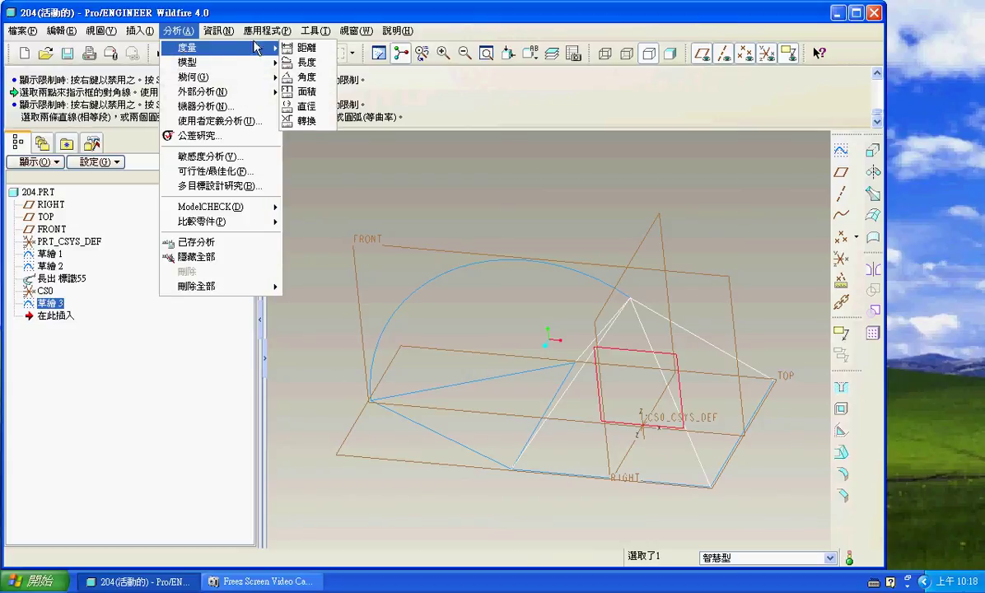
pyautogui.click(304, 62)
pyautogui.click(642, 352)
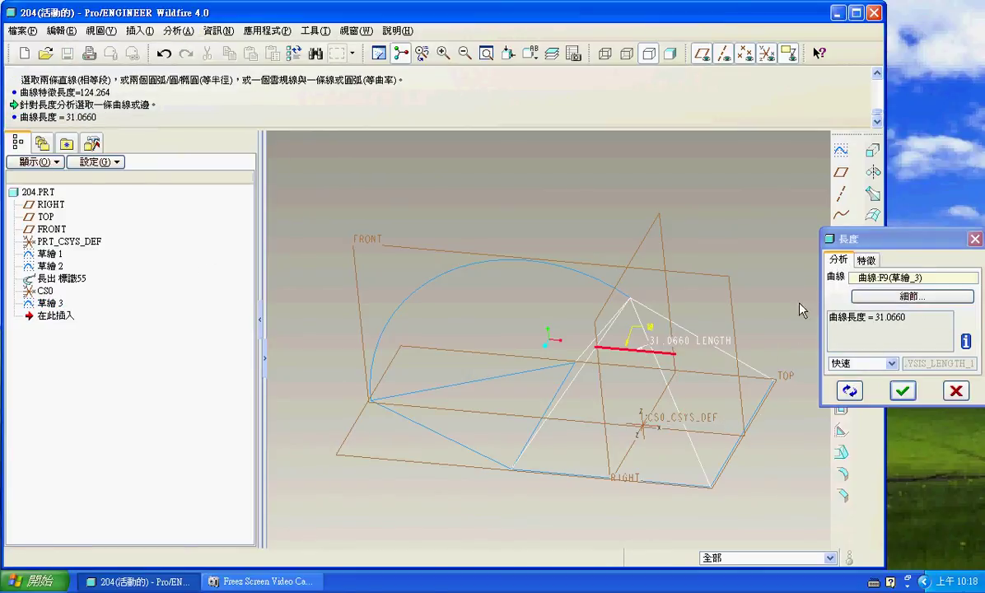
pyautogui.click(260, 581)
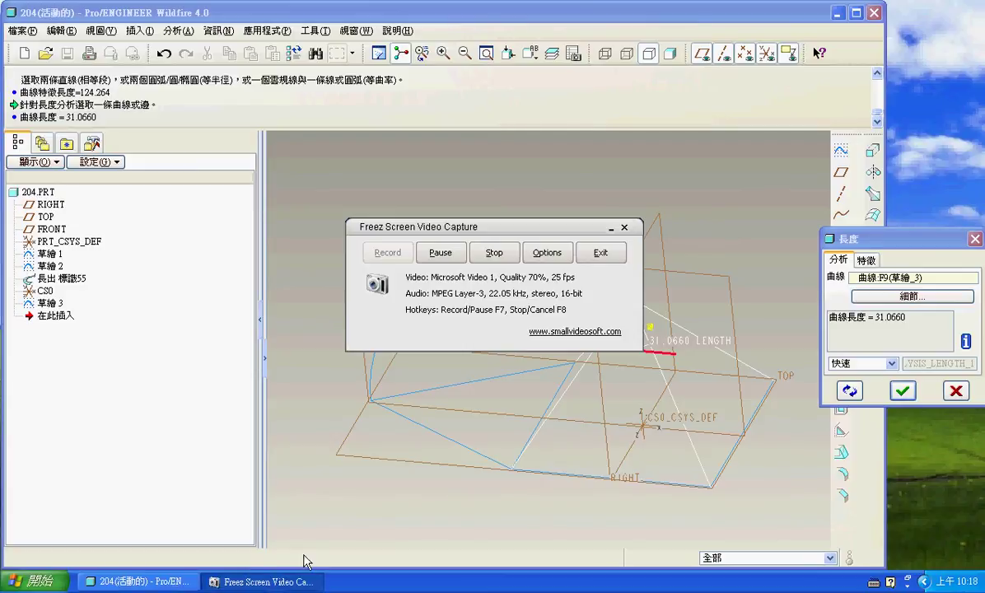